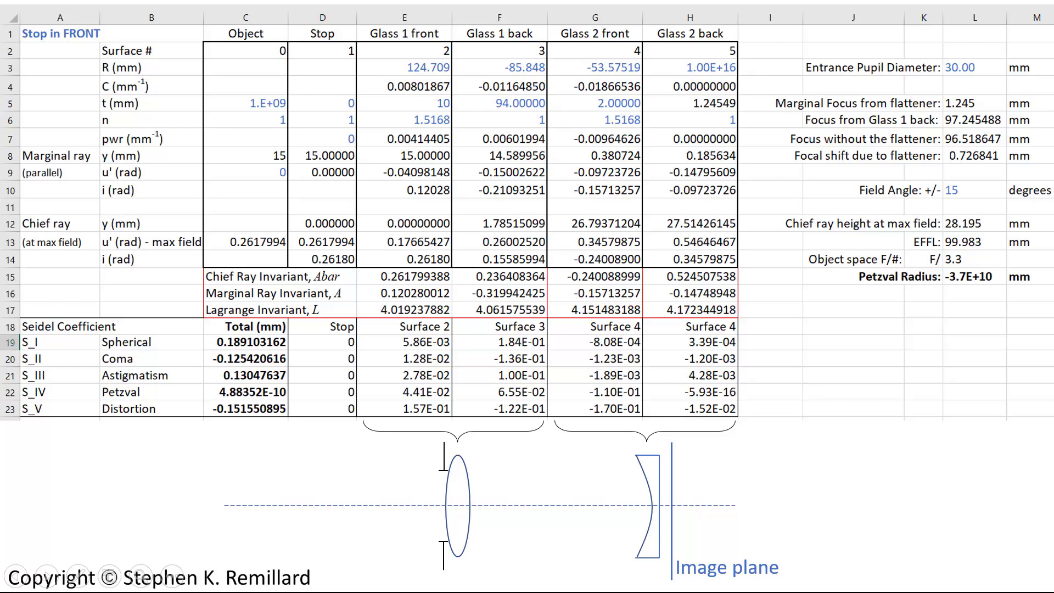
{"action": "key", "text": "Right"}
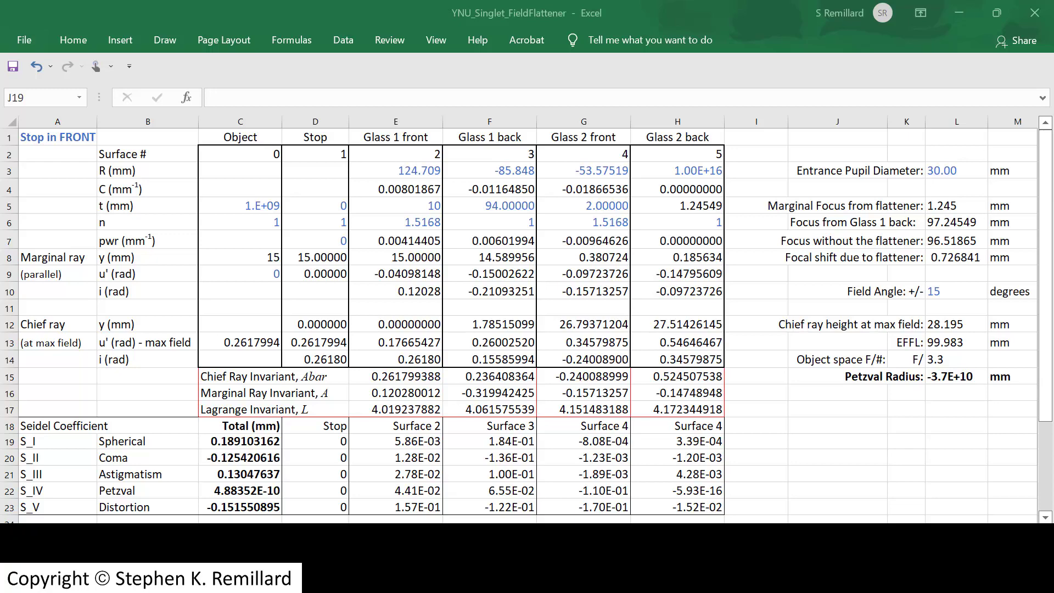
Step: Examine the radii, curvature formulas and thicknesses of the Glass 1 front and back surfaces
{"action": "left_click", "coordinate": [489, 170]}
{"action": "left_click", "coordinate": [395, 170]}
{"action": "left_click", "coordinate": [489, 171]}
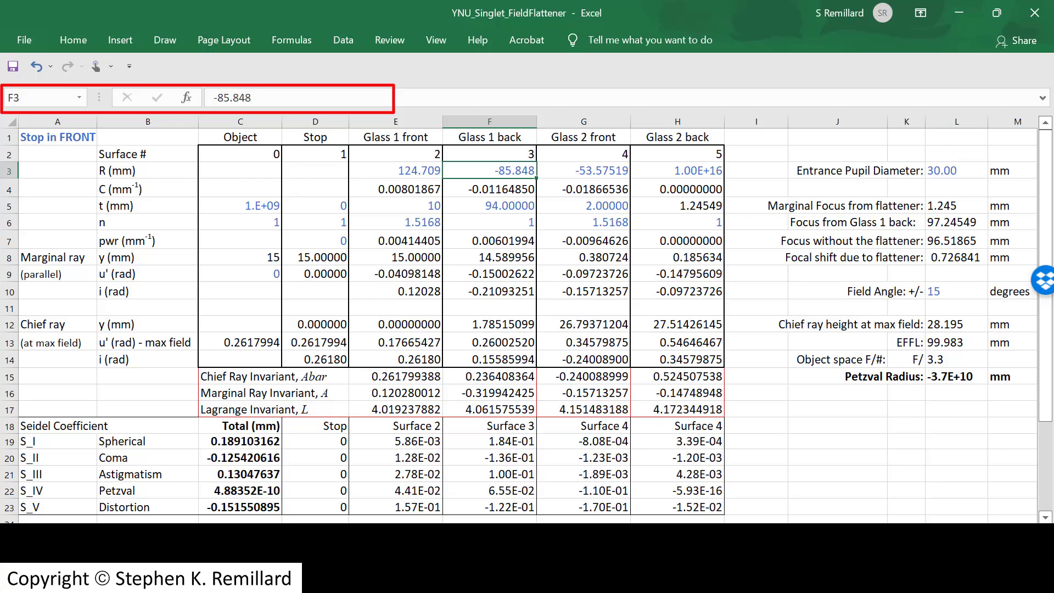
{"action": "left_click", "coordinate": [395, 189]}
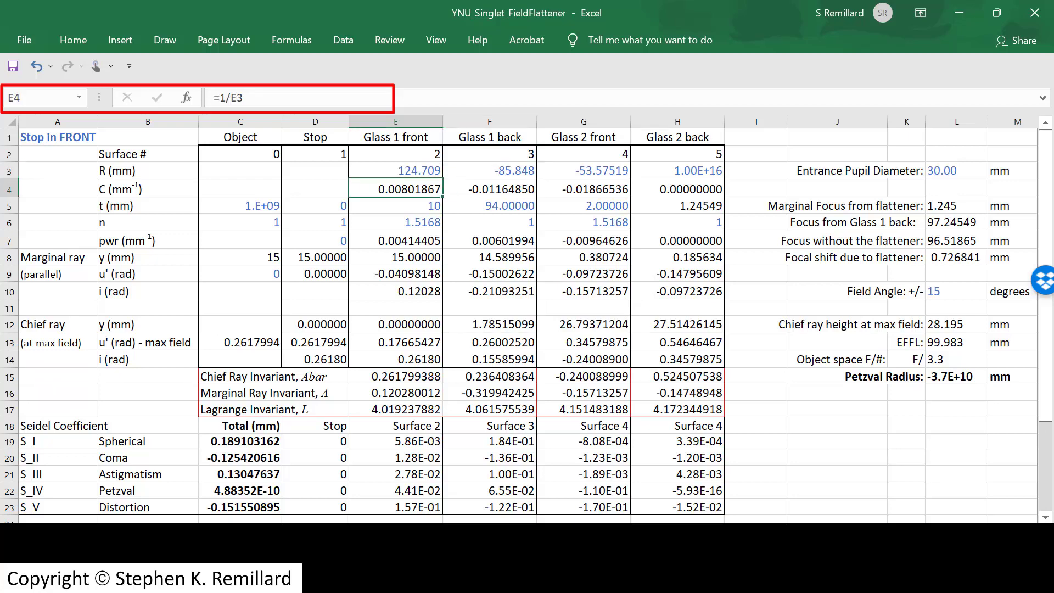
{"action": "left_click", "coordinate": [489, 188]}
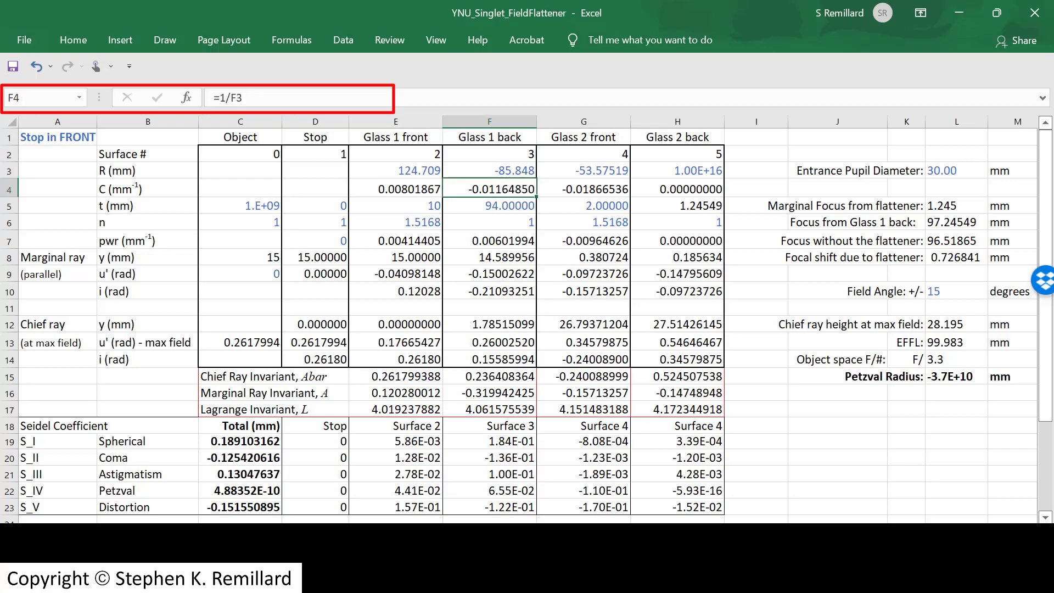
{"action": "left_click", "coordinate": [396, 205]}
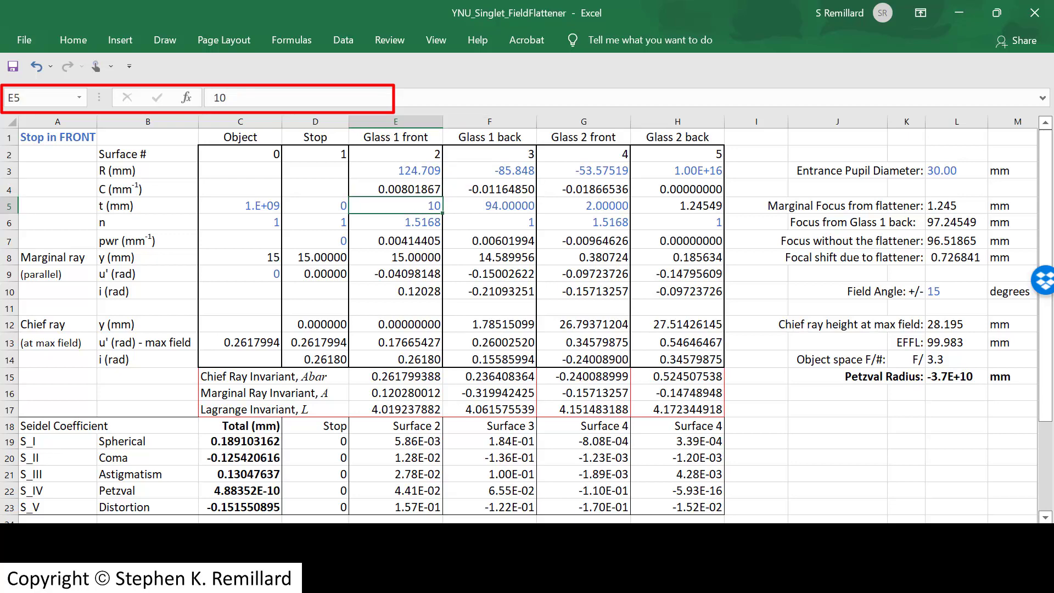
{"action": "left_click", "coordinate": [489, 205]}
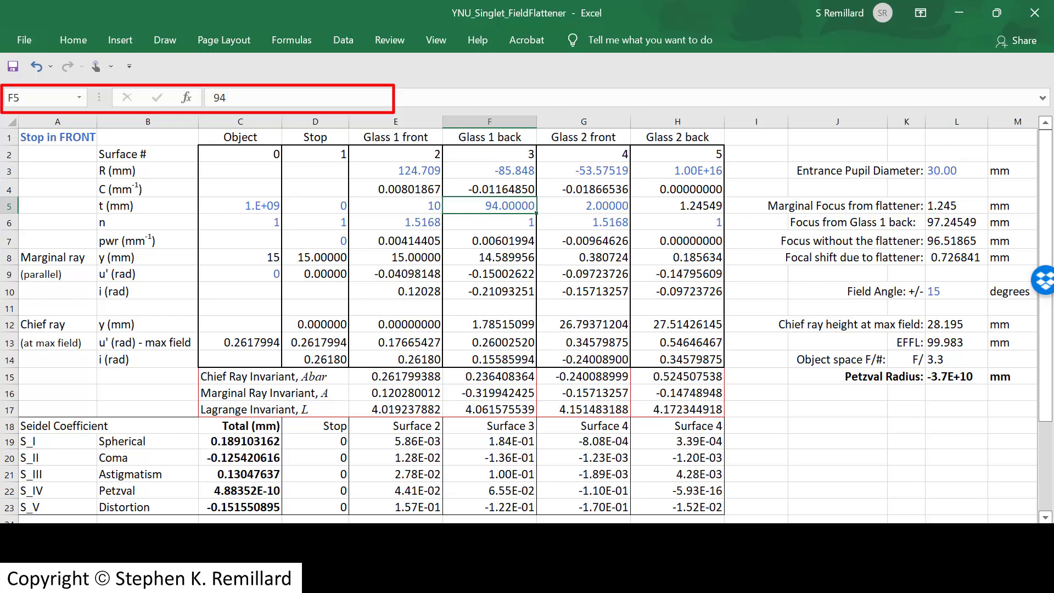
Step: Inspect the Glass 2 radii and thicknesses, and trace the last thickness to the marginal focus formula in L5
{"action": "left_click", "coordinate": [582, 136]}
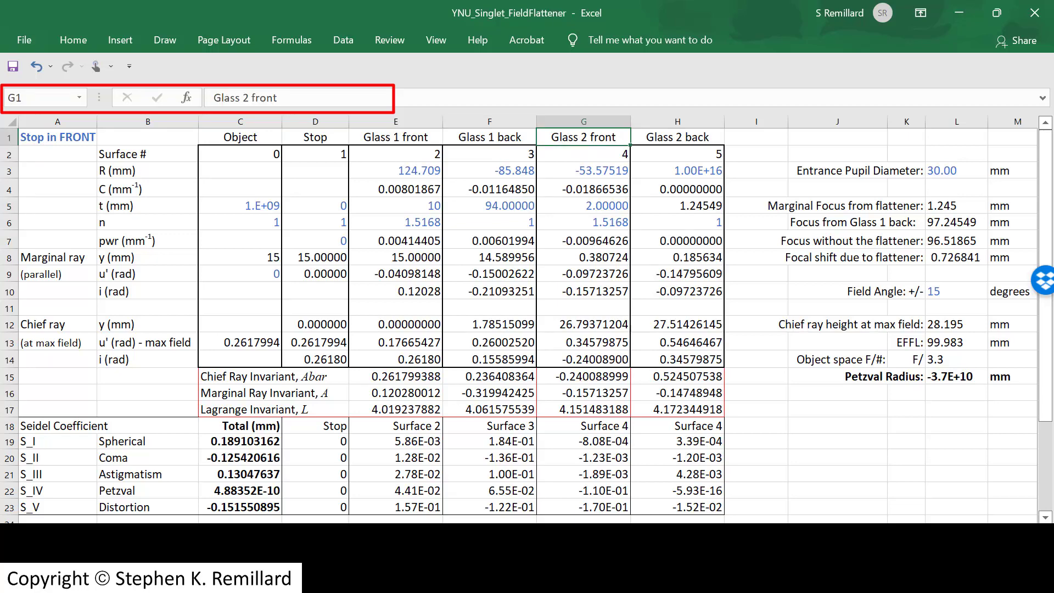
{"action": "left_click", "coordinate": [583, 170]}
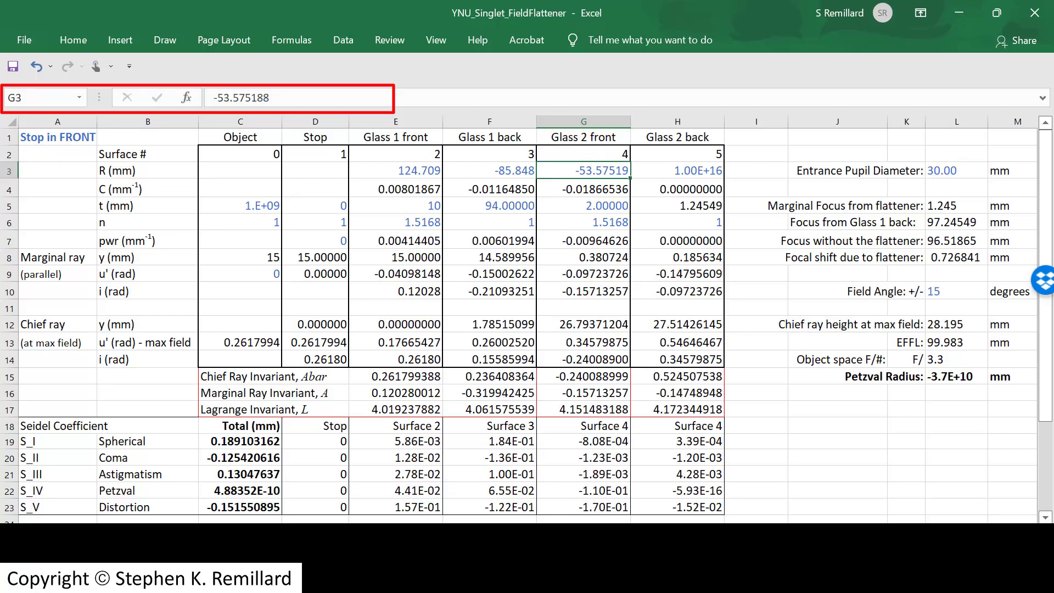
{"action": "left_click", "coordinate": [677, 170]}
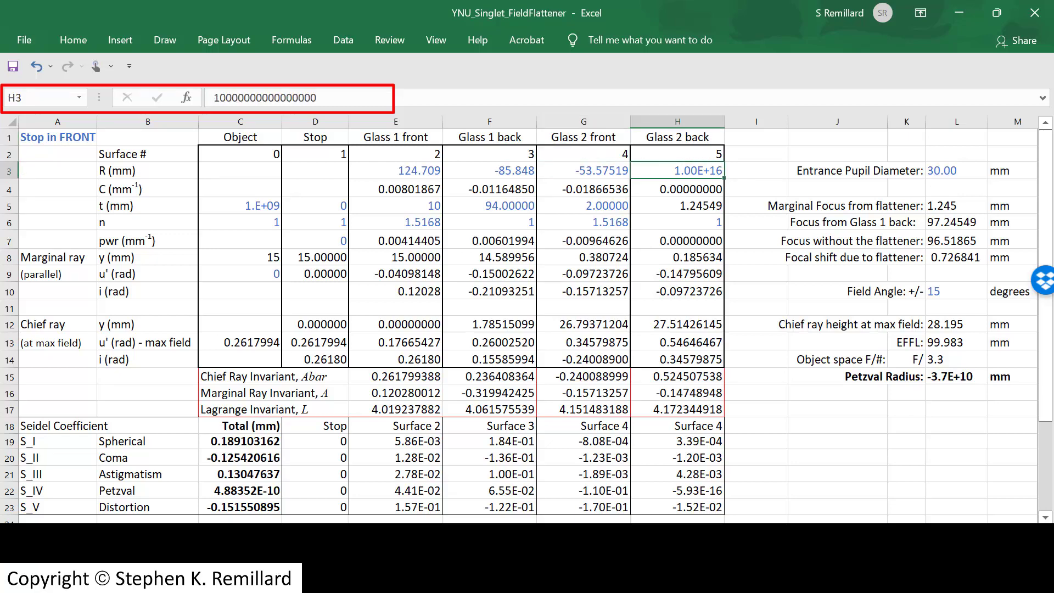
{"action": "left_click", "coordinate": [583, 205]}
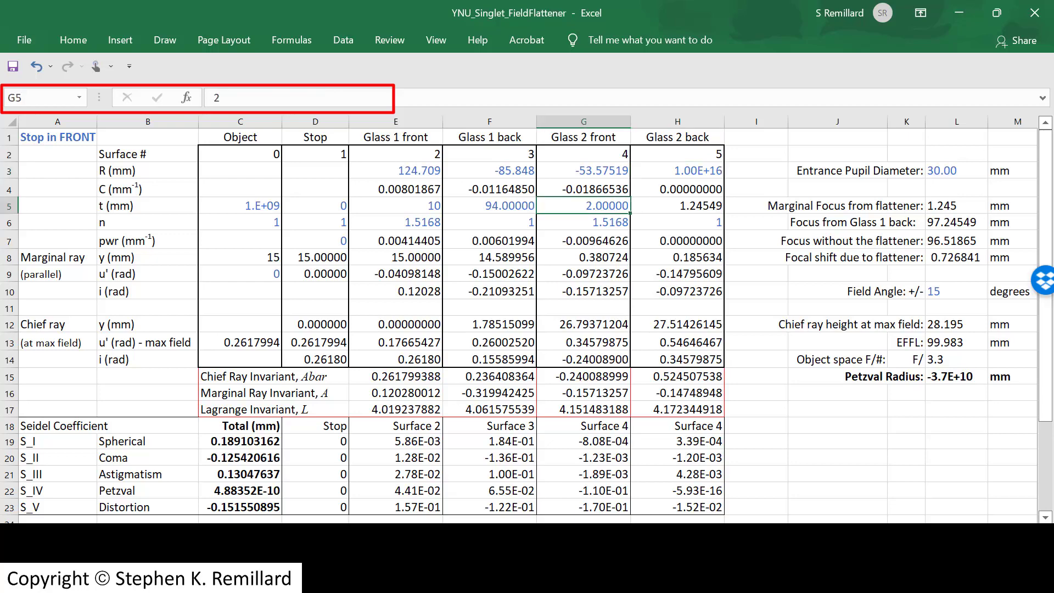
{"action": "left_click", "coordinate": [676, 206]}
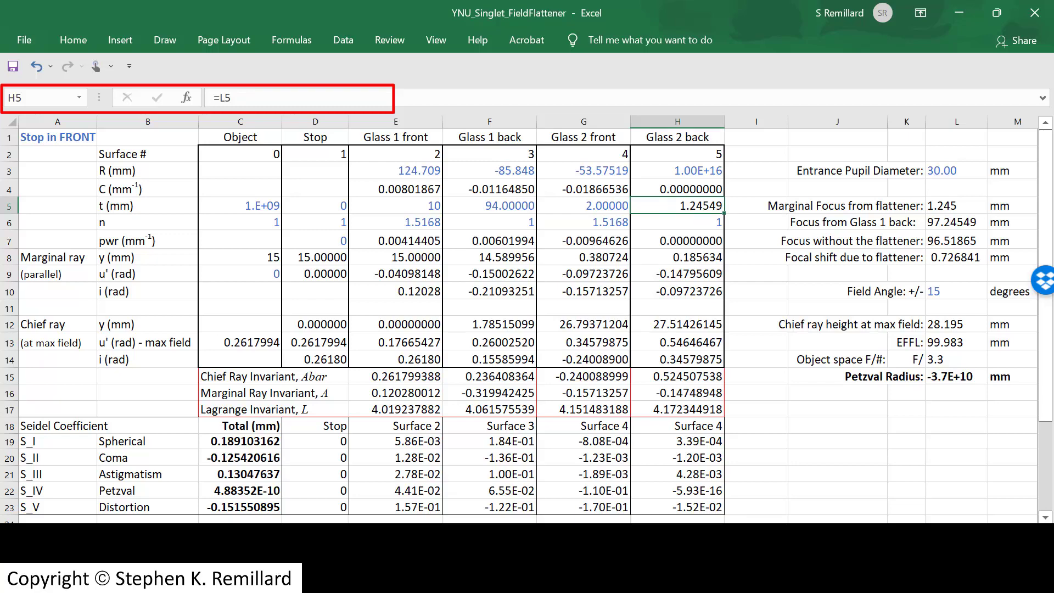
{"action": "left_click", "coordinate": [956, 205]}
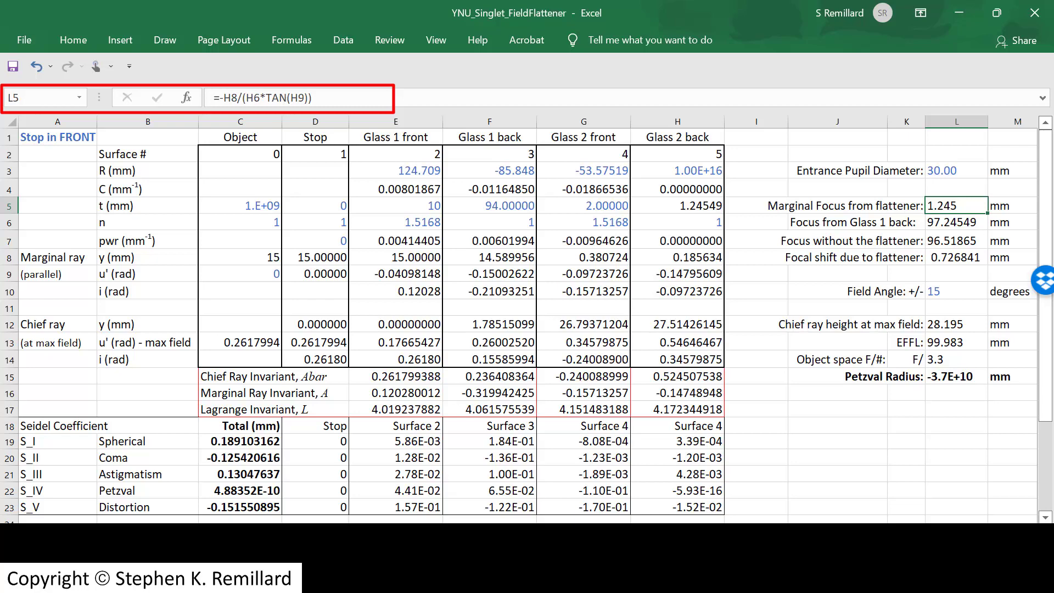
Step: Review the surface power formulas for all four glass surfaces, plus the stop's power and thickness entries
{"action": "left_click", "coordinate": [395, 240]}
{"action": "left_click", "coordinate": [489, 240]}
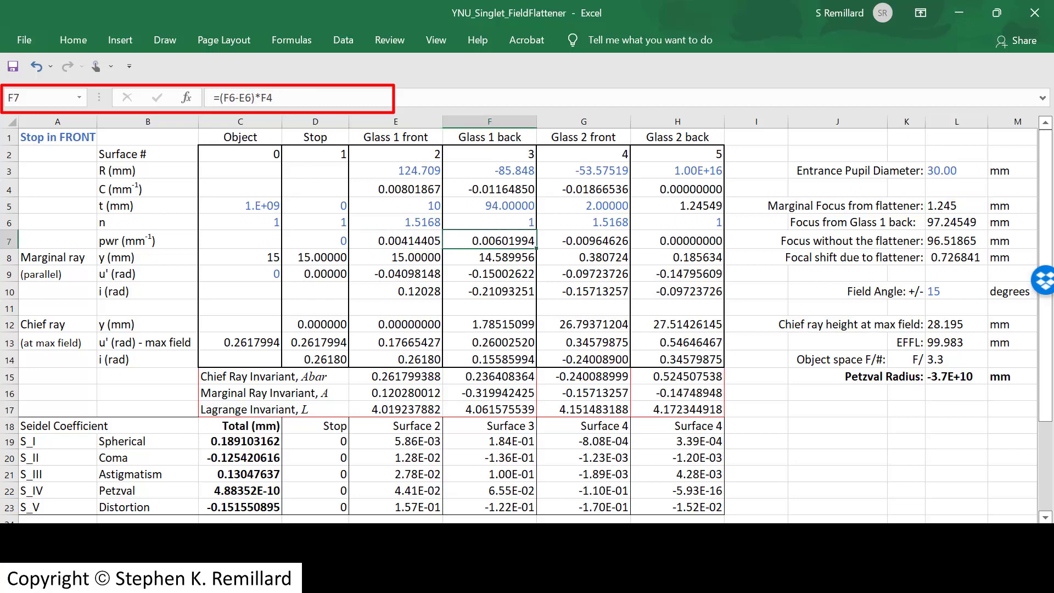
{"action": "left_click", "coordinate": [583, 240]}
{"action": "left_click", "coordinate": [677, 240]}
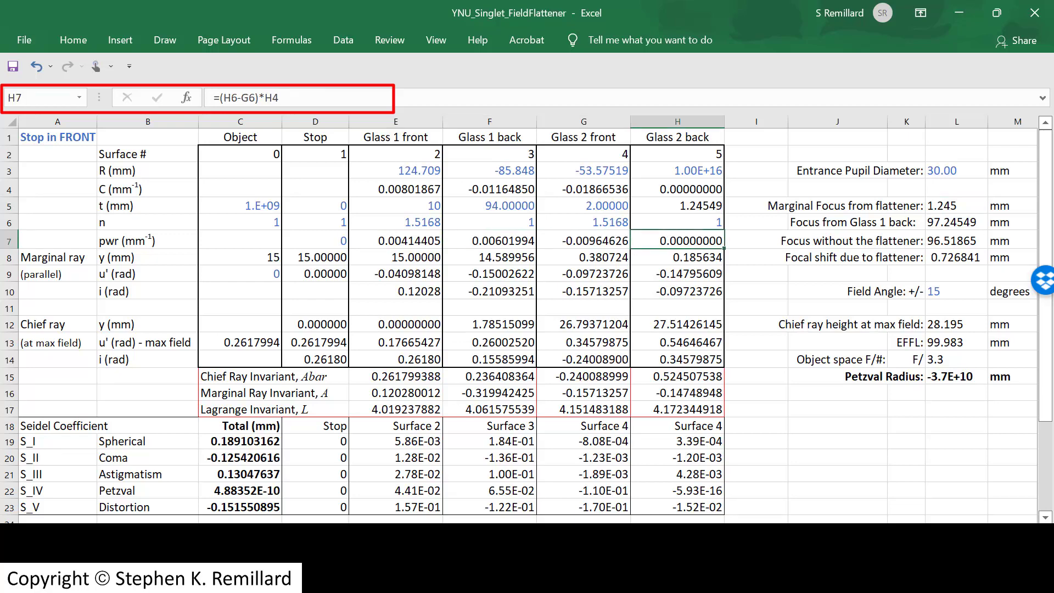
{"action": "left_click", "coordinate": [315, 241]}
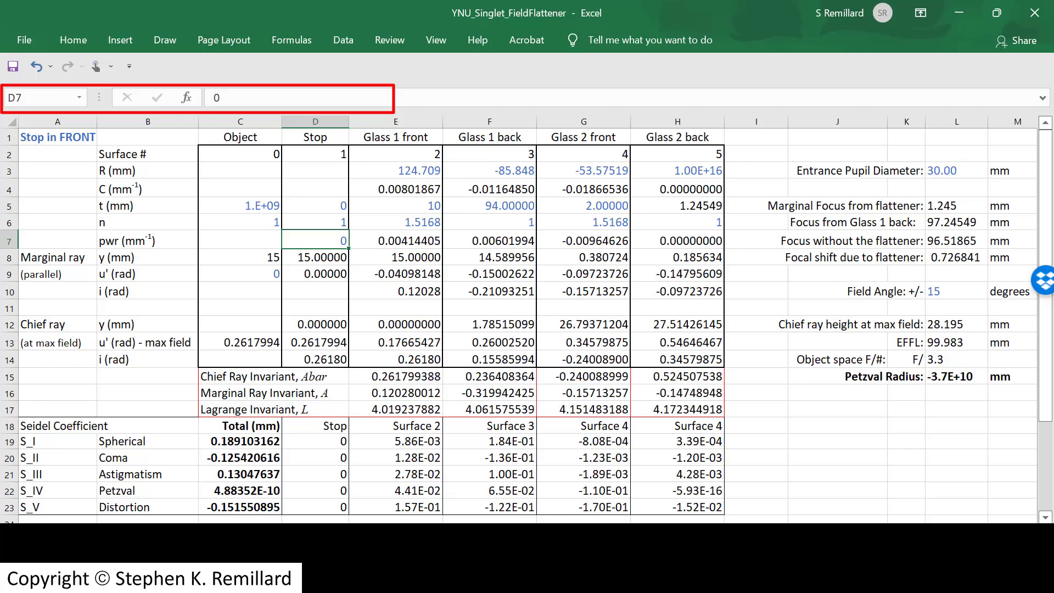
{"action": "key", "text": "Up"}
{"action": "key", "text": "Up"}
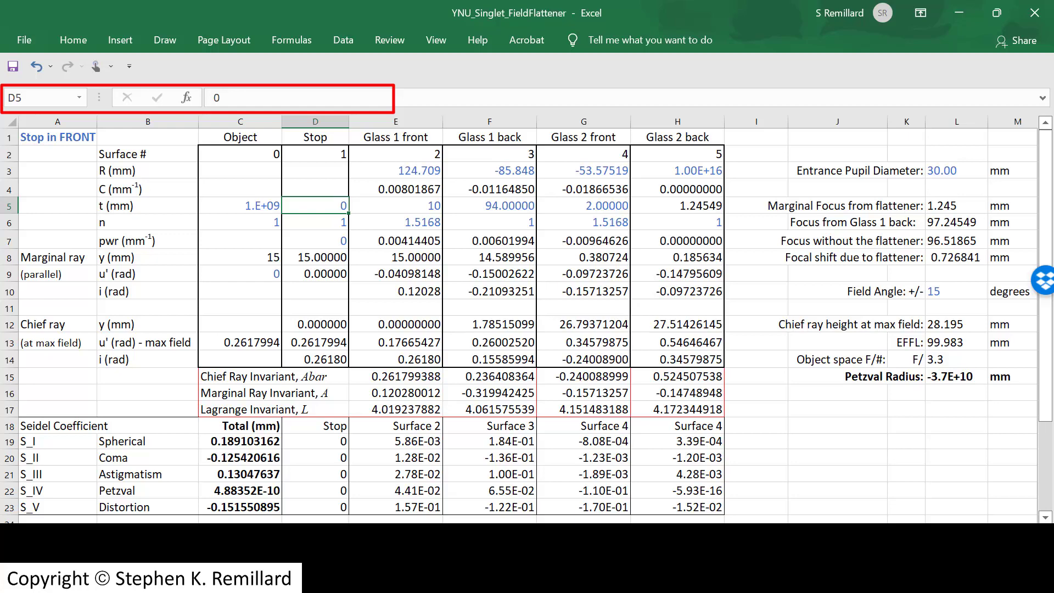
Step: Check the marginal ray height and u' angle formulas for Glass 1 front, Glass 1 back and Glass 2 front
{"action": "left_click", "coordinate": [395, 257]}
{"action": "left_click", "coordinate": [489, 257]}
{"action": "left_click", "coordinate": [583, 257]}
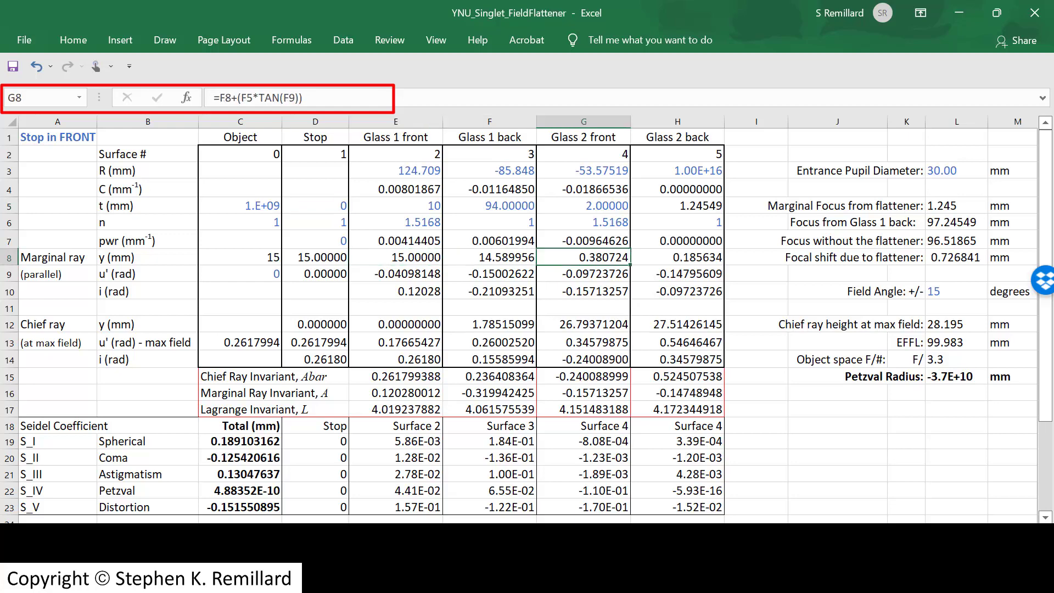
{"action": "left_click", "coordinate": [395, 273]}
{"action": "left_click", "coordinate": [489, 274]}
{"action": "left_click", "coordinate": [583, 273]}
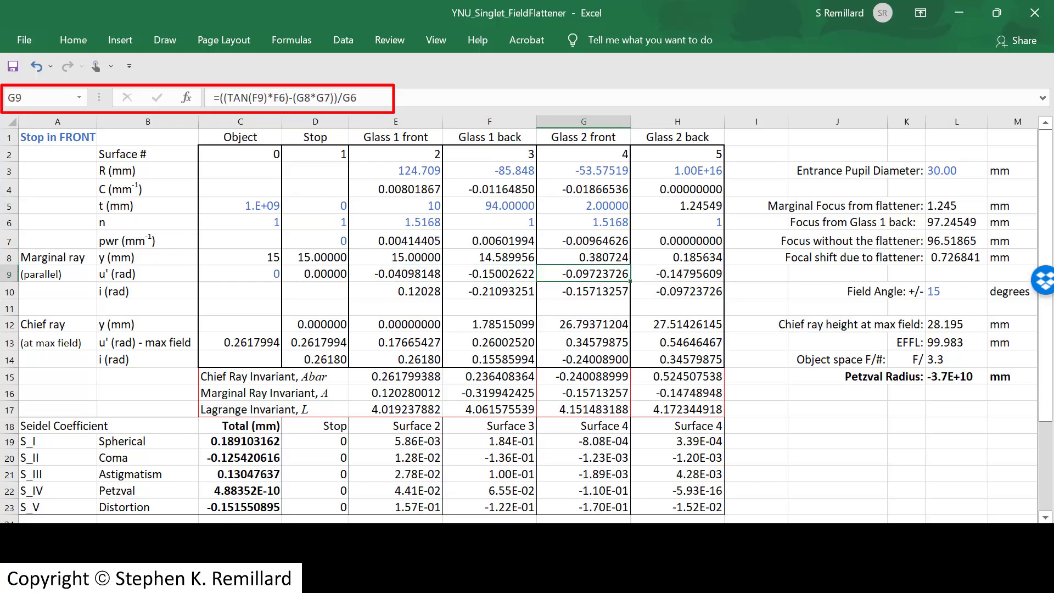
{"action": "left_click", "coordinate": [395, 274]}
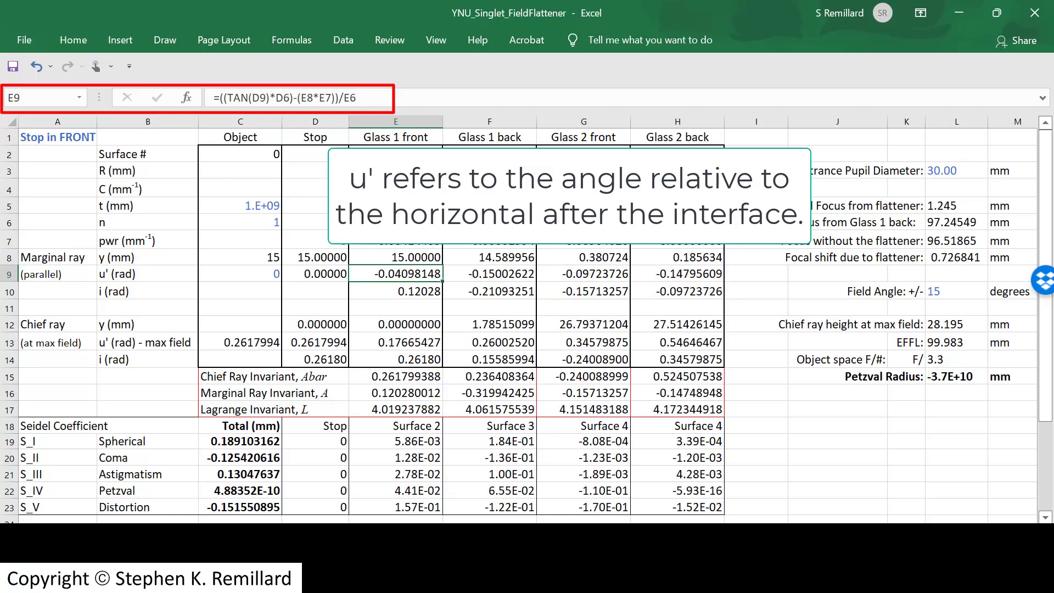
Step: Check the chief ray height formulas and the maximum-field u' angle formulas through to the Glass 2 back surface
{"action": "left_click", "coordinate": [314, 324]}
{"action": "left_click", "coordinate": [396, 324]}
{"action": "left_click", "coordinate": [677, 324]}
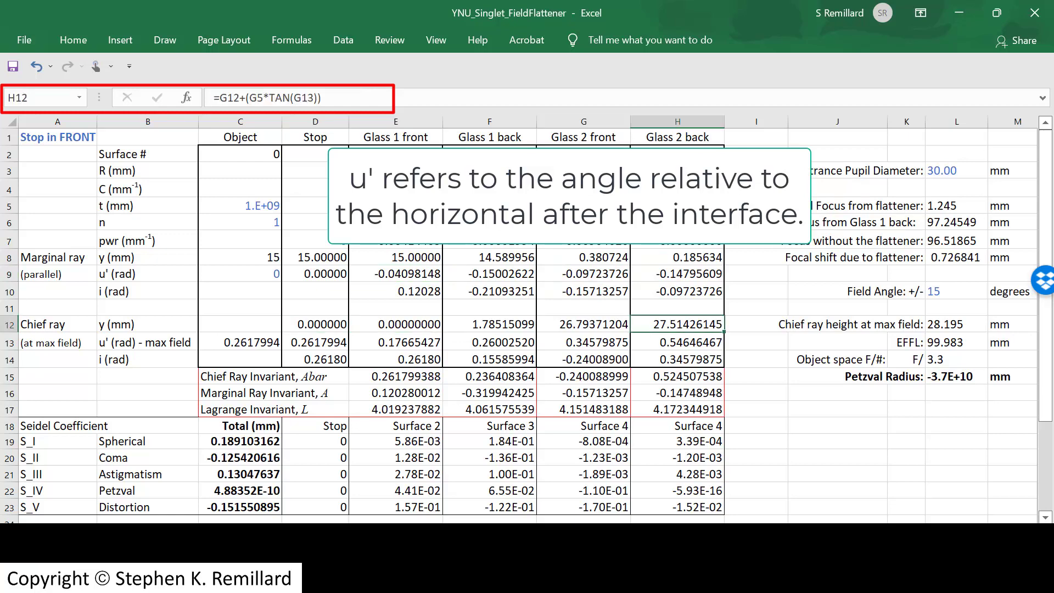
{"action": "left_click", "coordinate": [395, 342]}
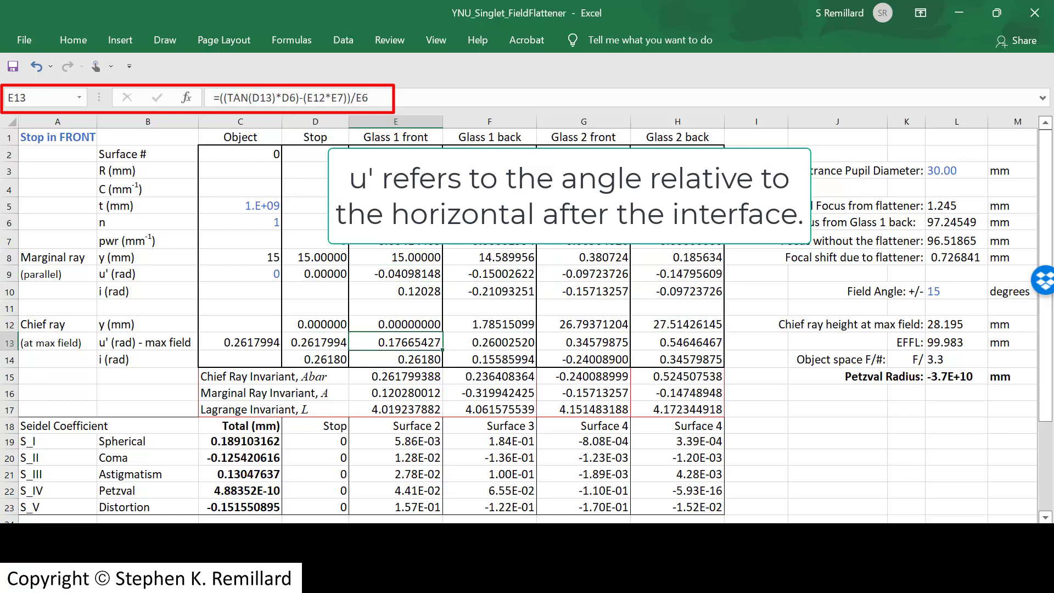
{"action": "left_click", "coordinate": [489, 342]}
{"action": "left_click", "coordinate": [583, 341]}
{"action": "left_click", "coordinate": [677, 341]}
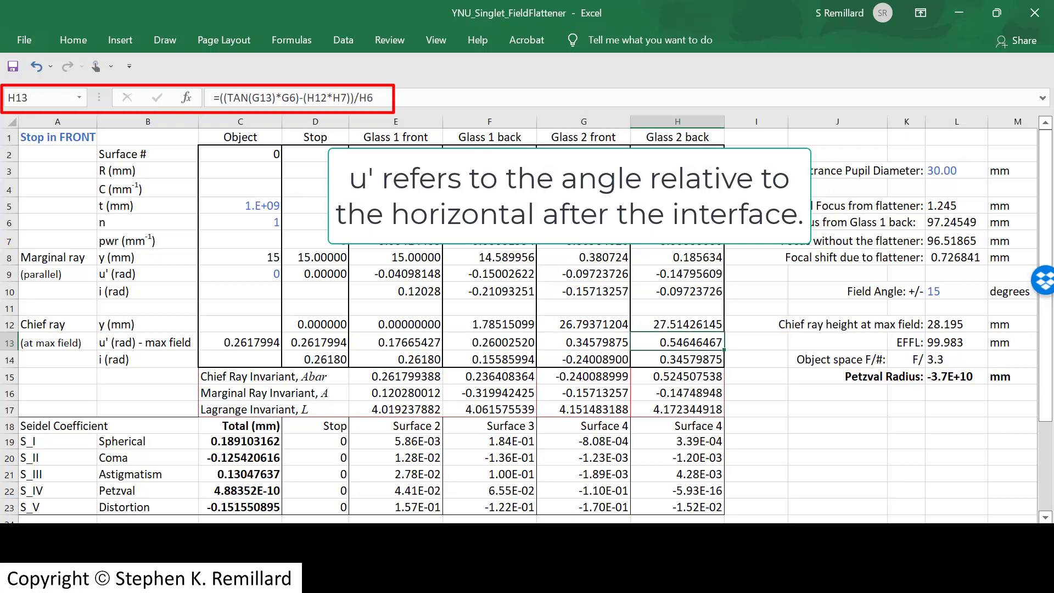
Step: Inspect the Lagrange invariant formulas in row 17 for the four glass surfaces
{"action": "left_click", "coordinate": [395, 409]}
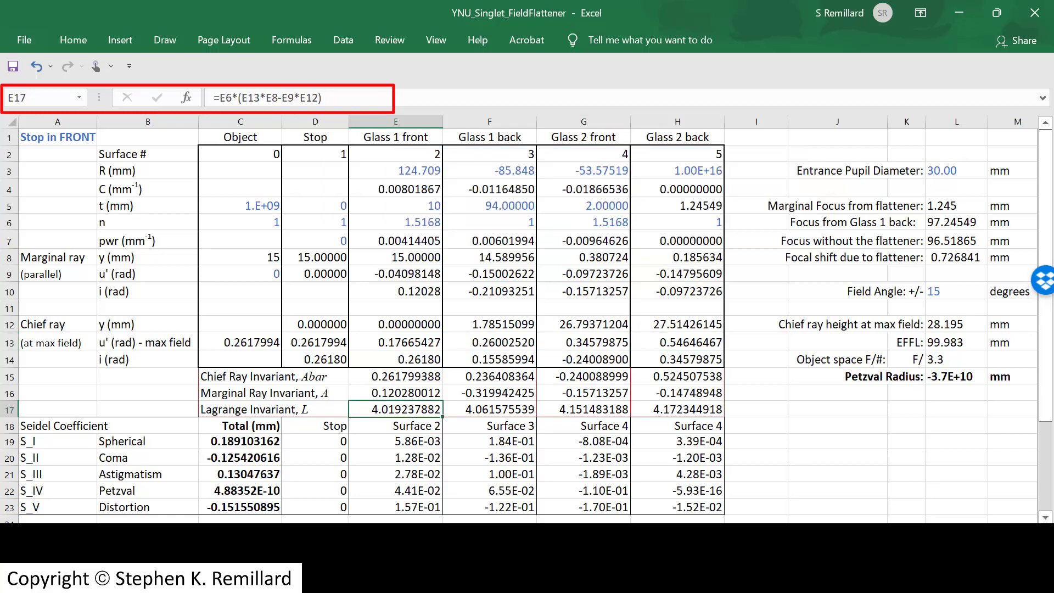
{"action": "left_click", "coordinate": [488, 409]}
{"action": "left_click", "coordinate": [583, 409]}
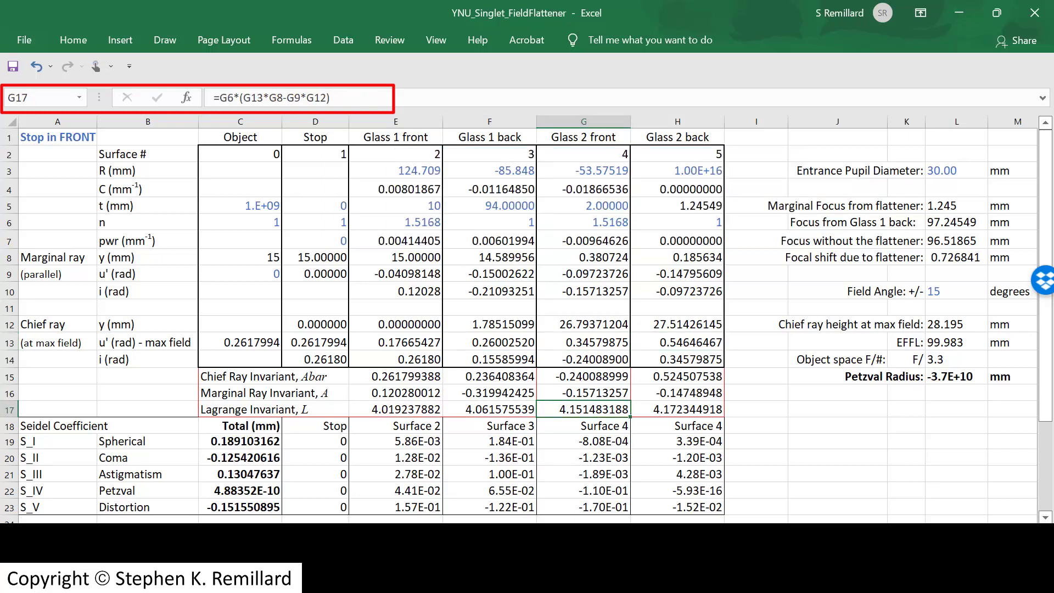
{"action": "left_click", "coordinate": [677, 408]}
Step: Review the Petzval coefficient formulas in row 22 for the individual surfaces and their total in C22
{"action": "left_click", "coordinate": [676, 491]}
{"action": "left_click", "coordinate": [395, 490]}
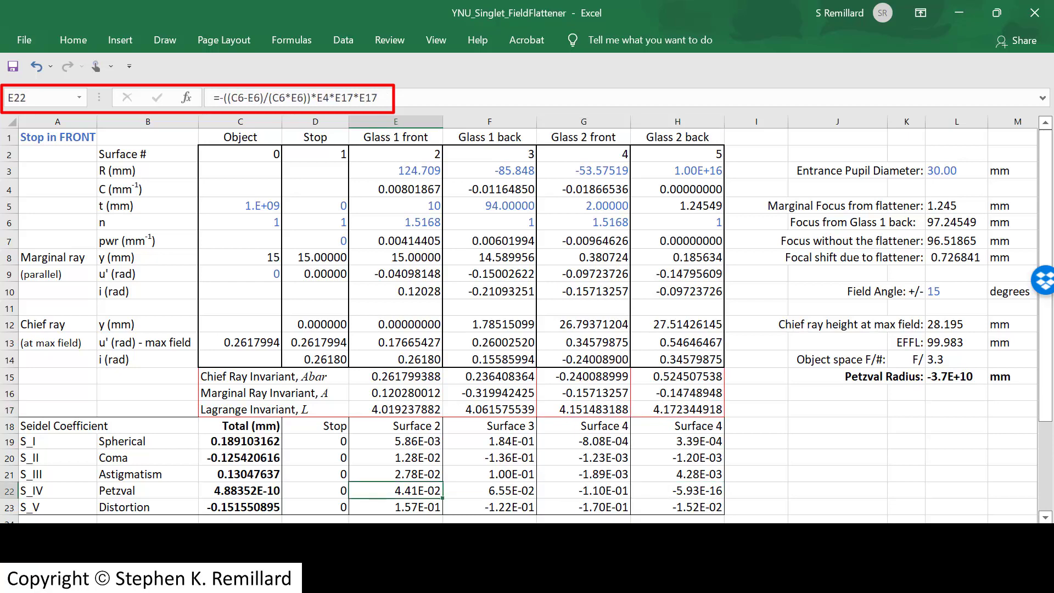
{"action": "left_click", "coordinate": [489, 490]}
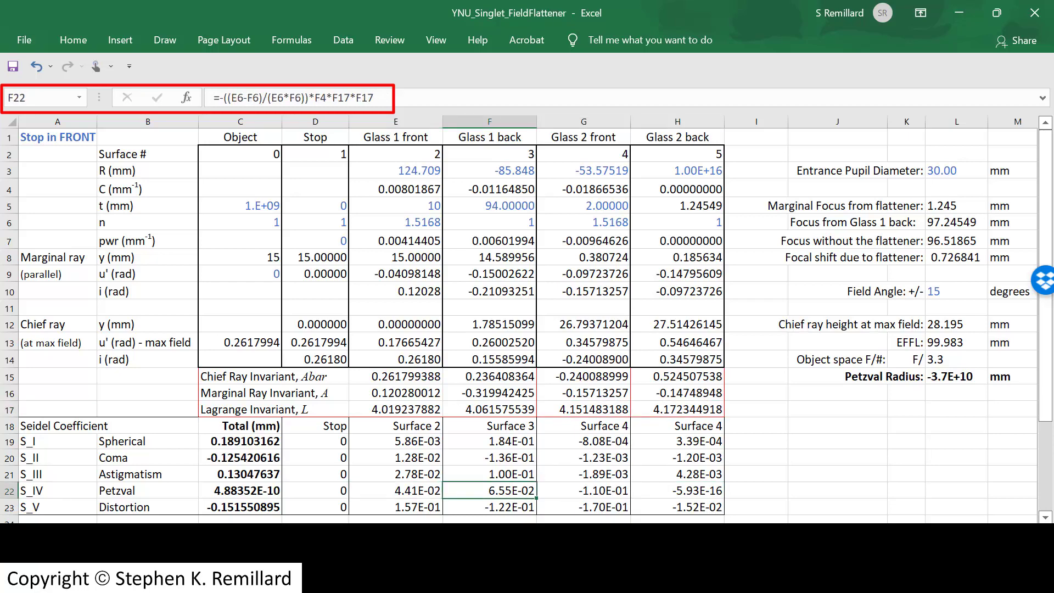
{"action": "left_click", "coordinate": [677, 491]}
{"action": "left_click", "coordinate": [240, 490]}
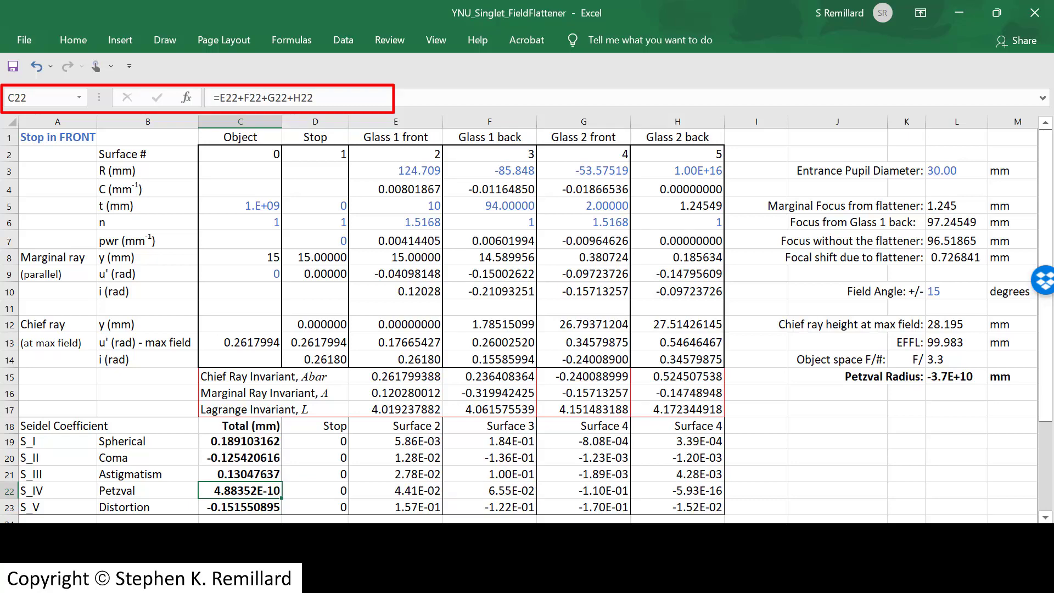
Step: Set the Glass 2 front surface radius in G3 to -100 mm
{"action": "left_click", "coordinate": [583, 170]}
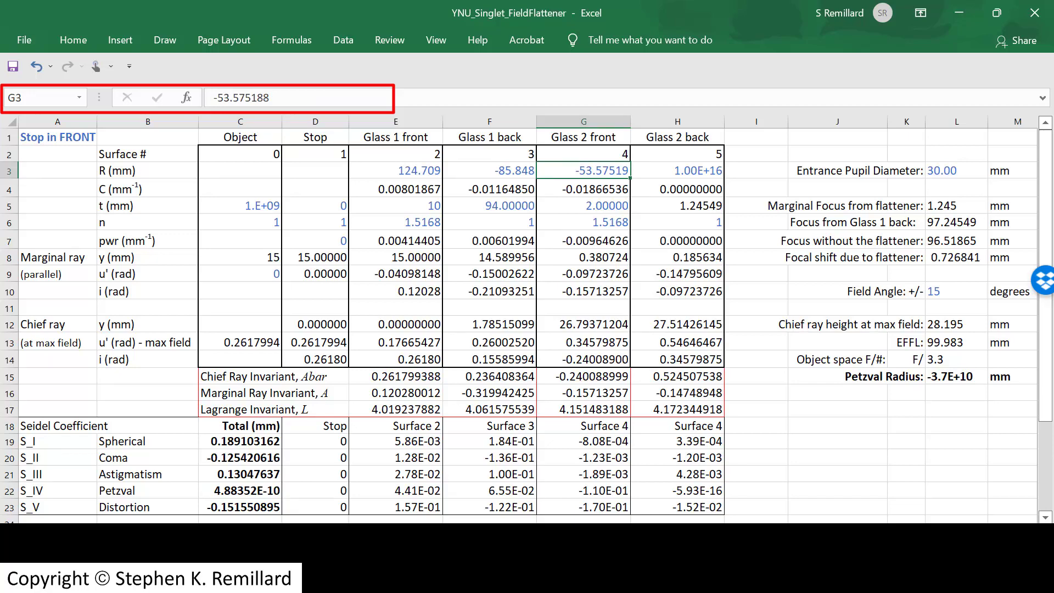
{"action": "type", "text": "-100"}
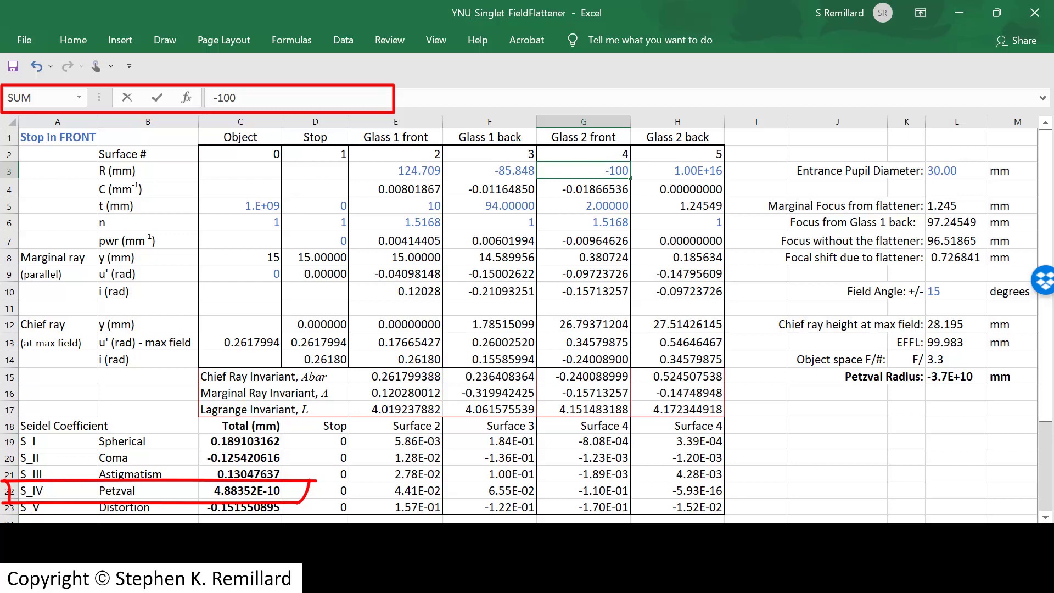
{"action": "key", "text": "Return"}
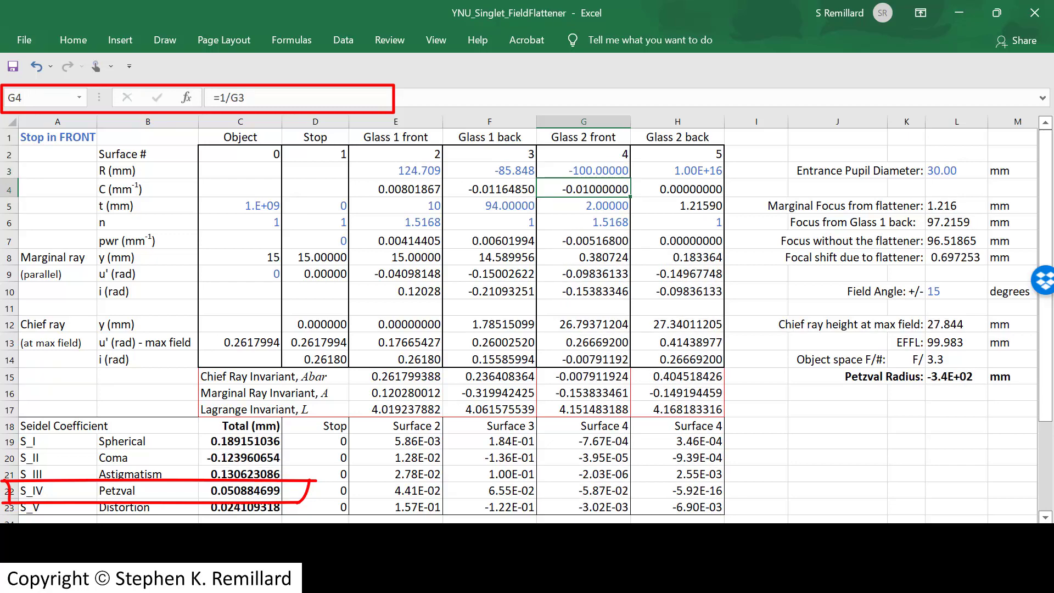
Step: Set the Glass 2 front radius to -10000000 mm to make the surface practically flat
{"action": "left_click", "coordinate": [583, 170]}
{"action": "type", "text": "-"}
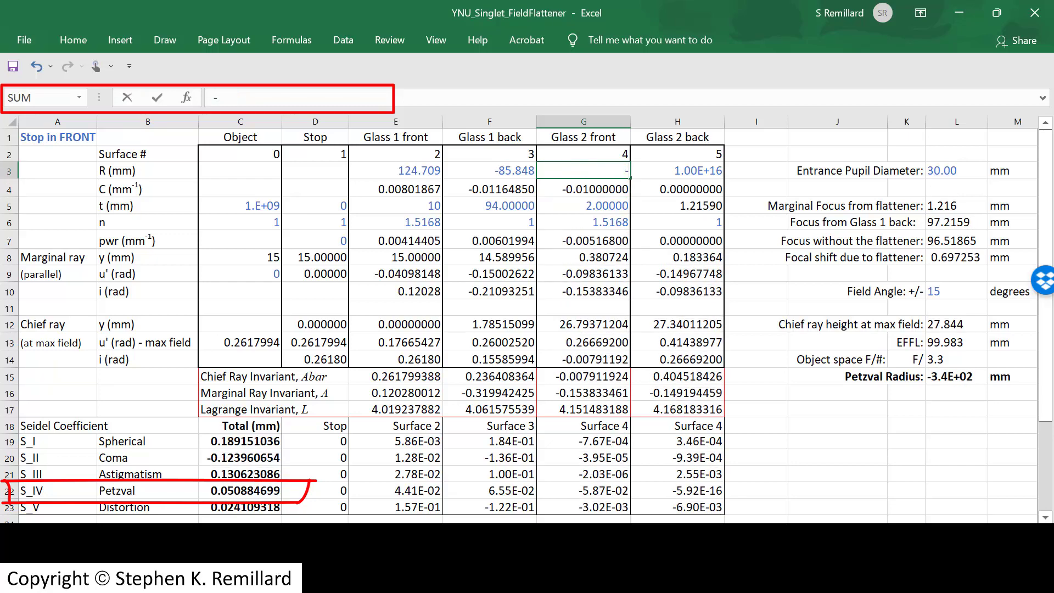
{"action": "type", "text": "10000000"}
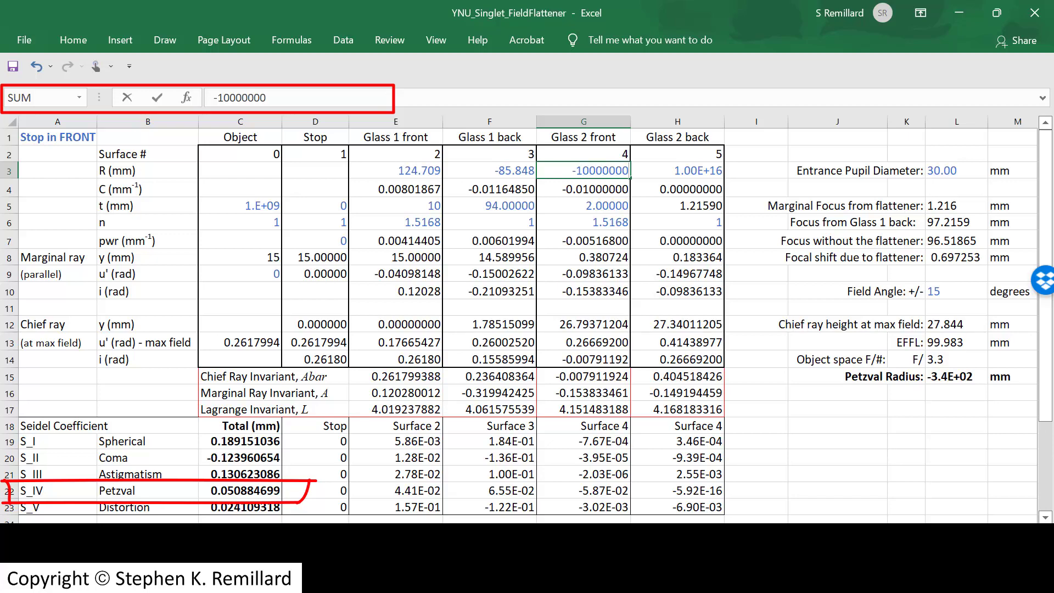
{"action": "key", "text": "Return"}
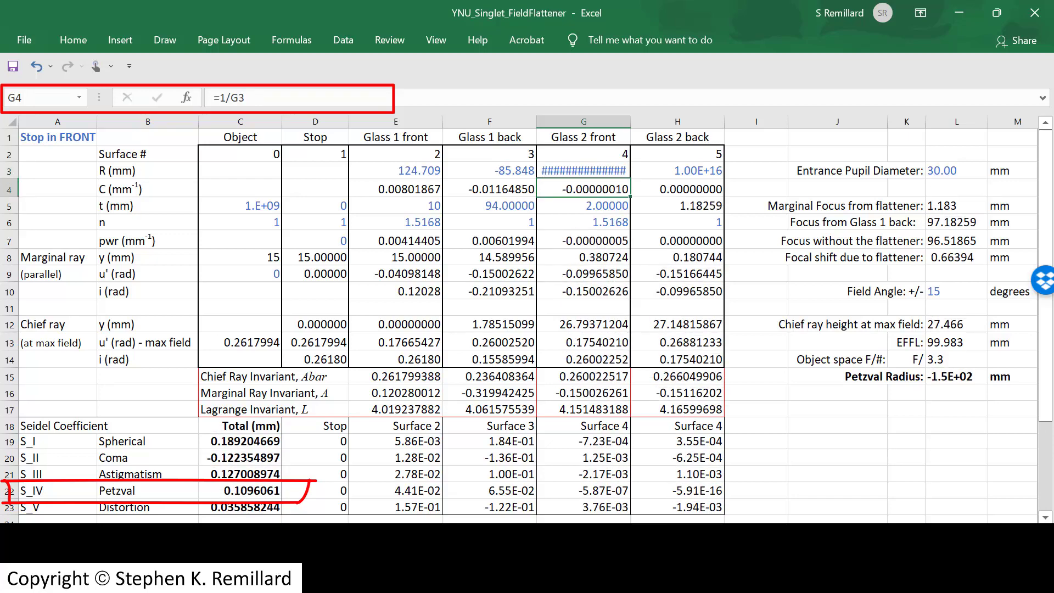
Step: Try Glass 2 front surface radii of -80, -60 and -50 mm in G3
{"action": "left_click", "coordinate": [571, 170]}
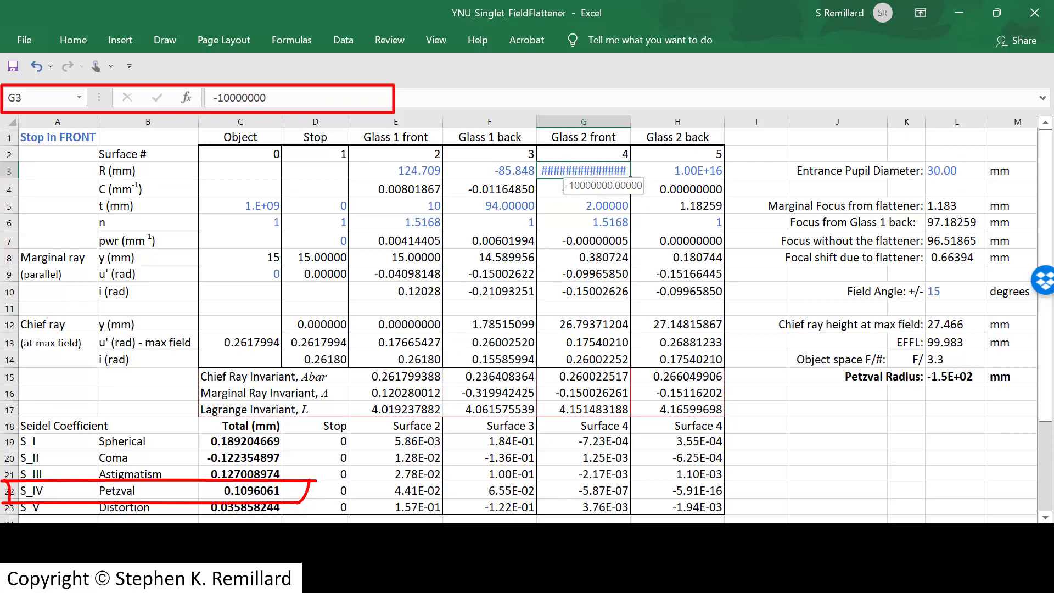
{"action": "type", "text": "-80"}
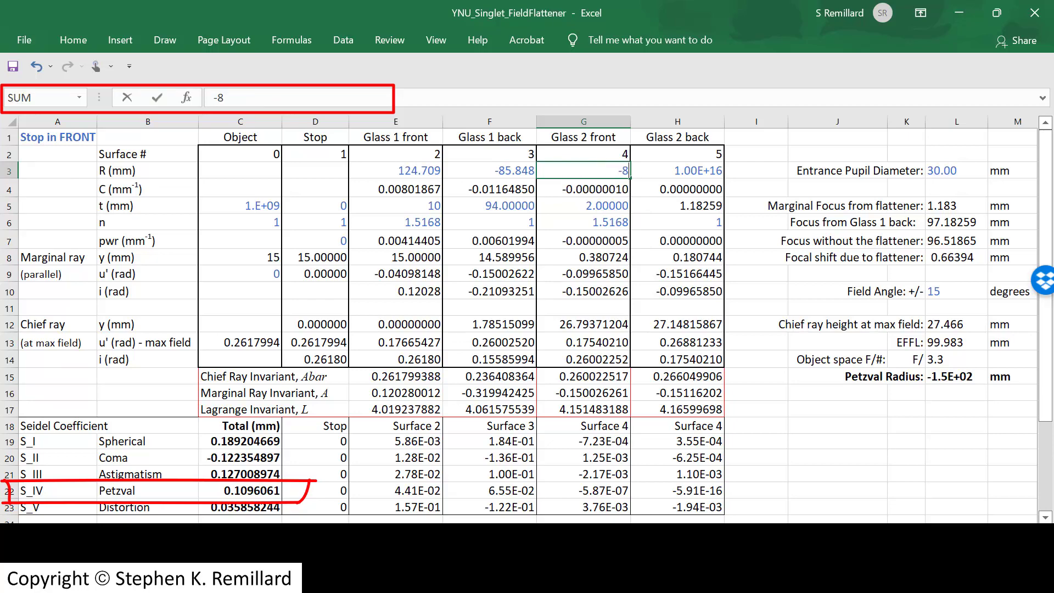
{"action": "key", "text": "Return"}
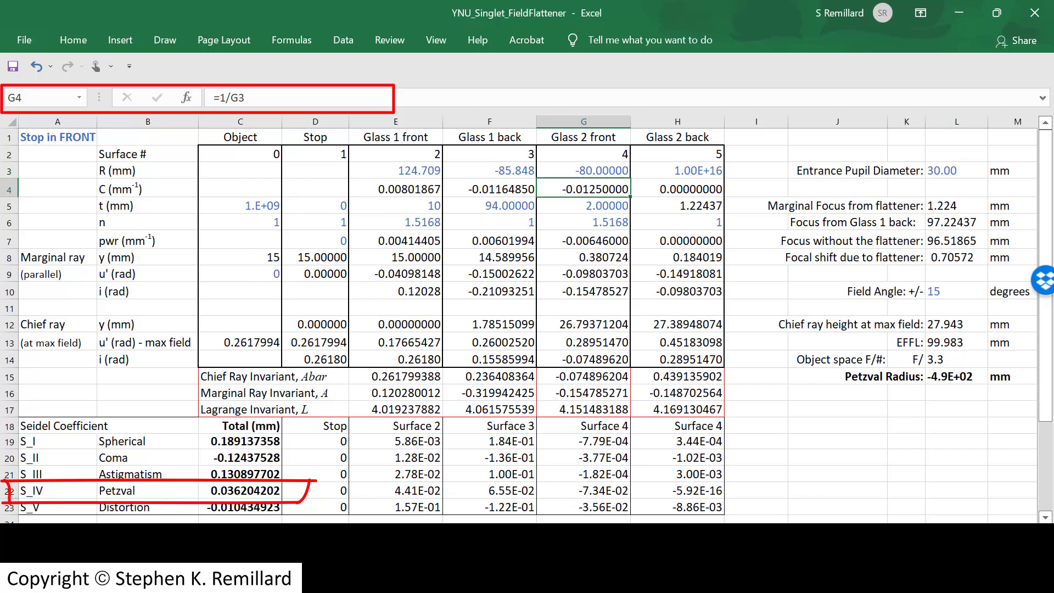
{"action": "left_click", "coordinate": [583, 170]}
{"action": "type", "text": "-"}
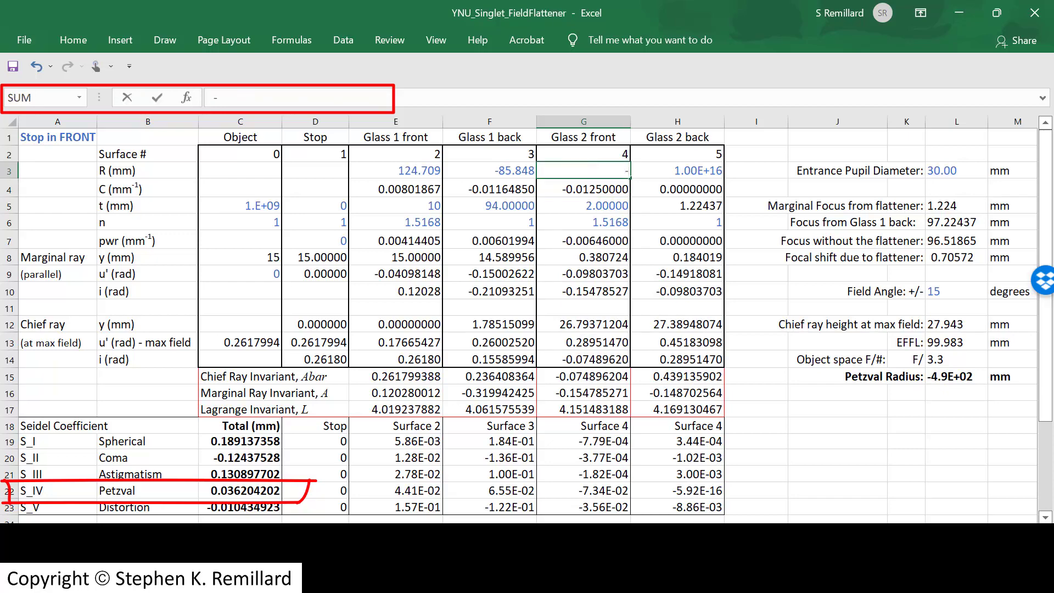
{"action": "type", "text": "60"}
{"action": "key", "text": "Return"}
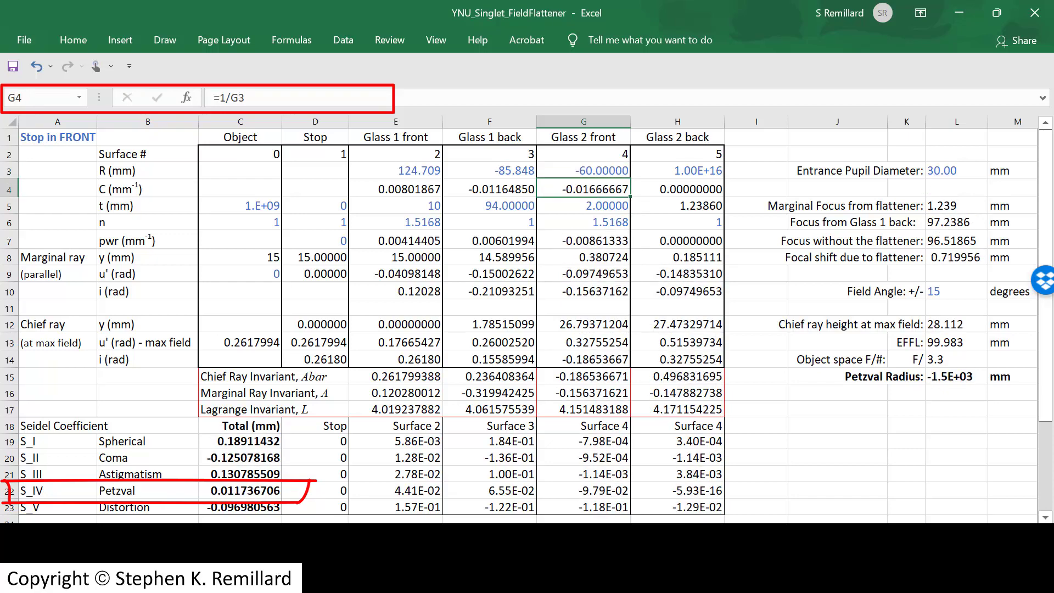
{"action": "left_click", "coordinate": [582, 170]}
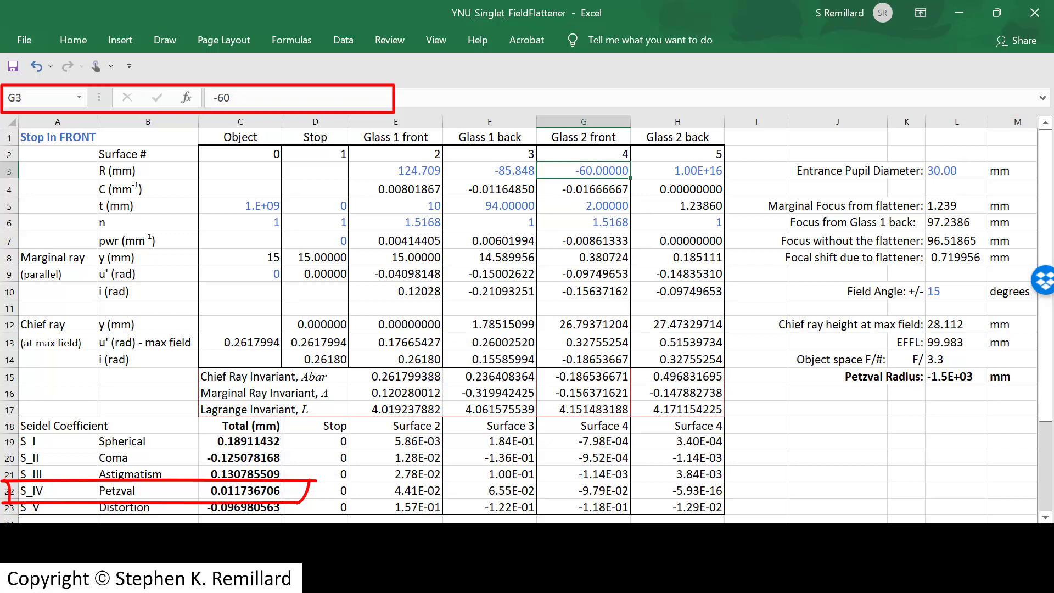
{"action": "type", "text": "-50"}
{"action": "key", "text": "Return"}
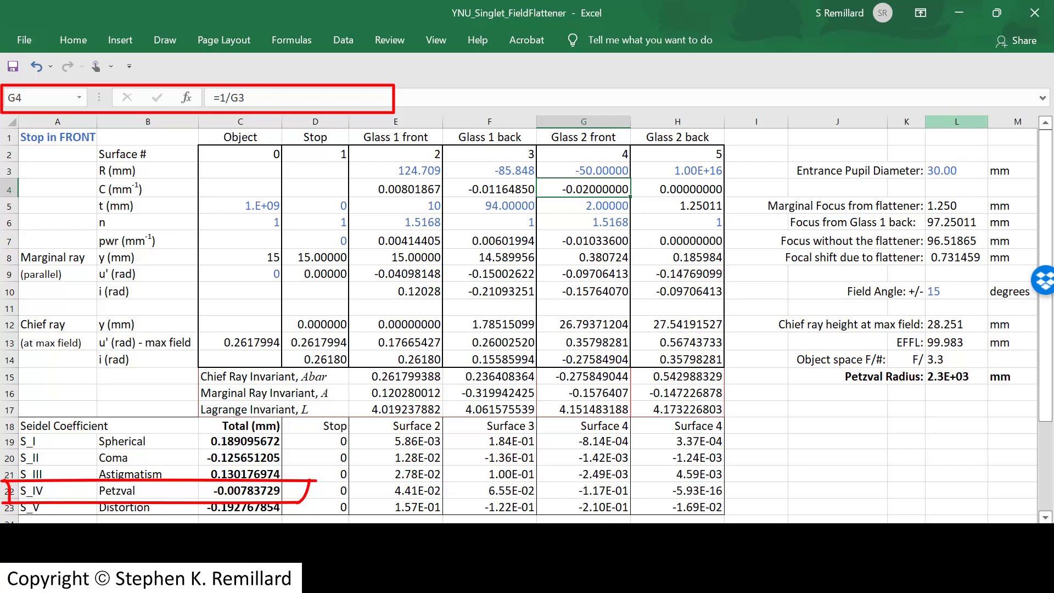
Step: Try Glass 2 front surface radii of -51, -52, -53 and -54 mm in G3, one at a time
{"action": "left_click", "coordinate": [583, 171]}
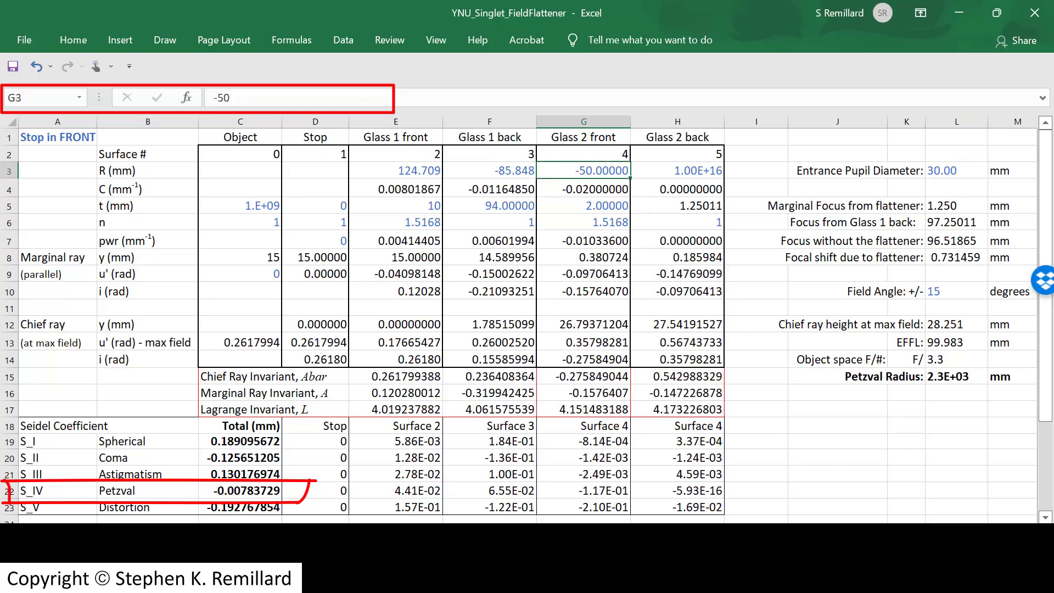
{"action": "type", "text": "-51"}
{"action": "key", "text": "Return"}
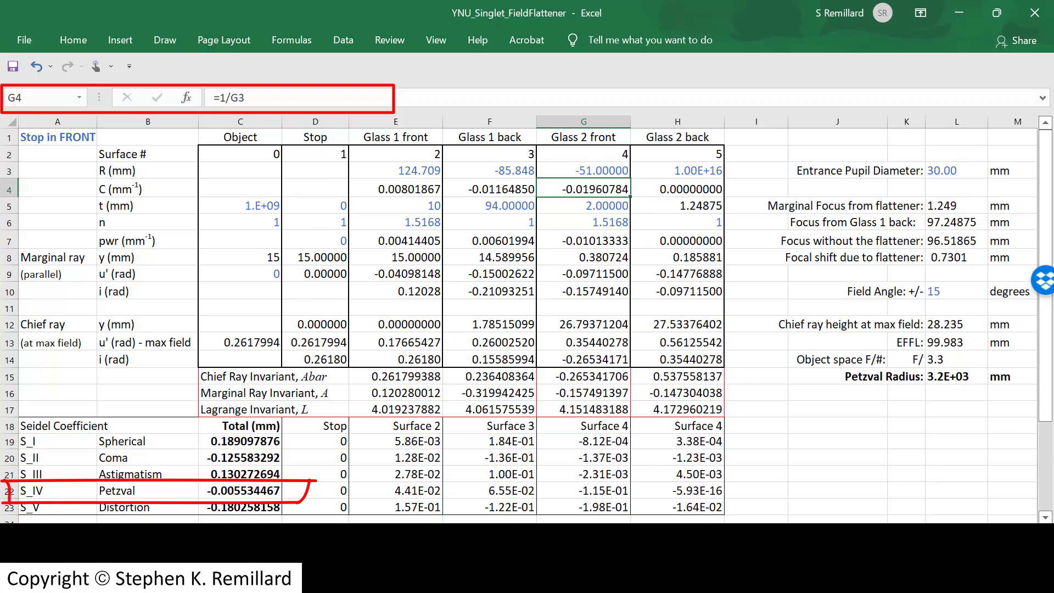
{"action": "left_click", "coordinate": [583, 170]}
{"action": "type", "text": "-52"}
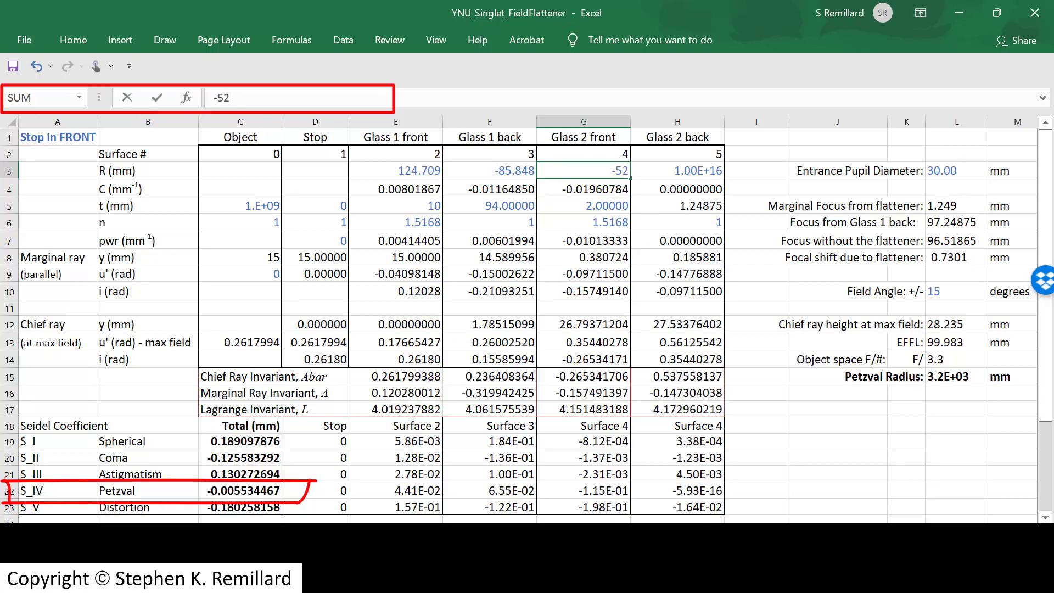
{"action": "key", "text": "Return"}
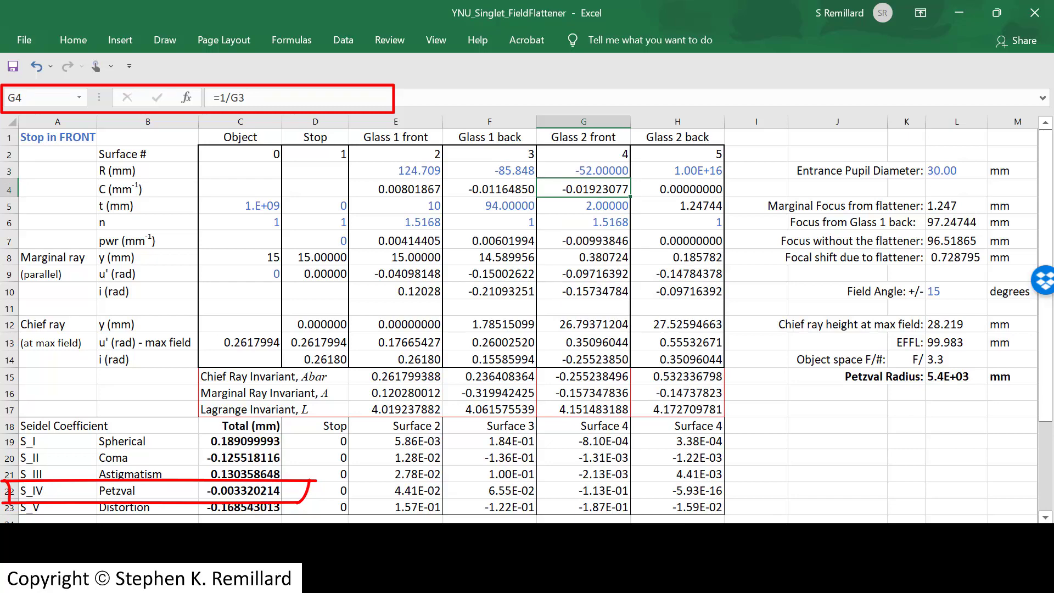
{"action": "left_click", "coordinate": [583, 170]}
{"action": "type", "text": "-53"}
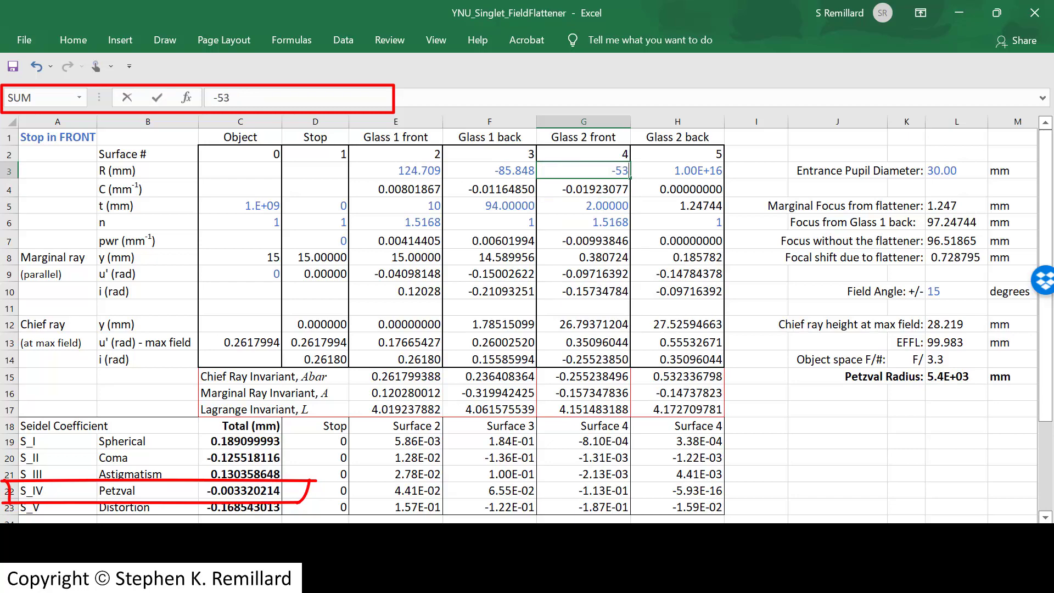
{"action": "key", "text": "Return"}
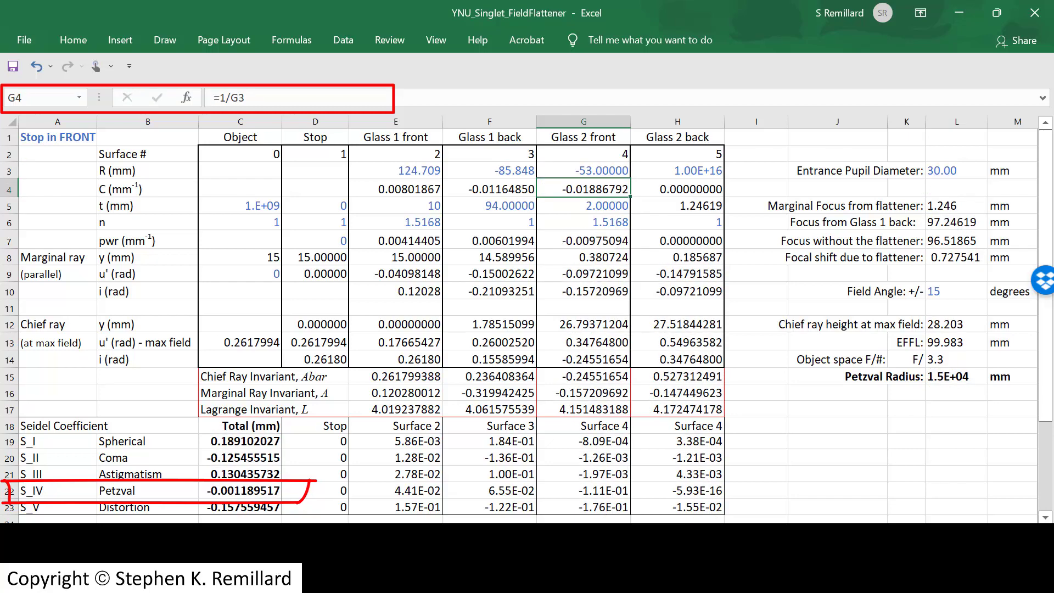
{"action": "left_click", "coordinate": [583, 170]}
{"action": "type", "text": "-54"}
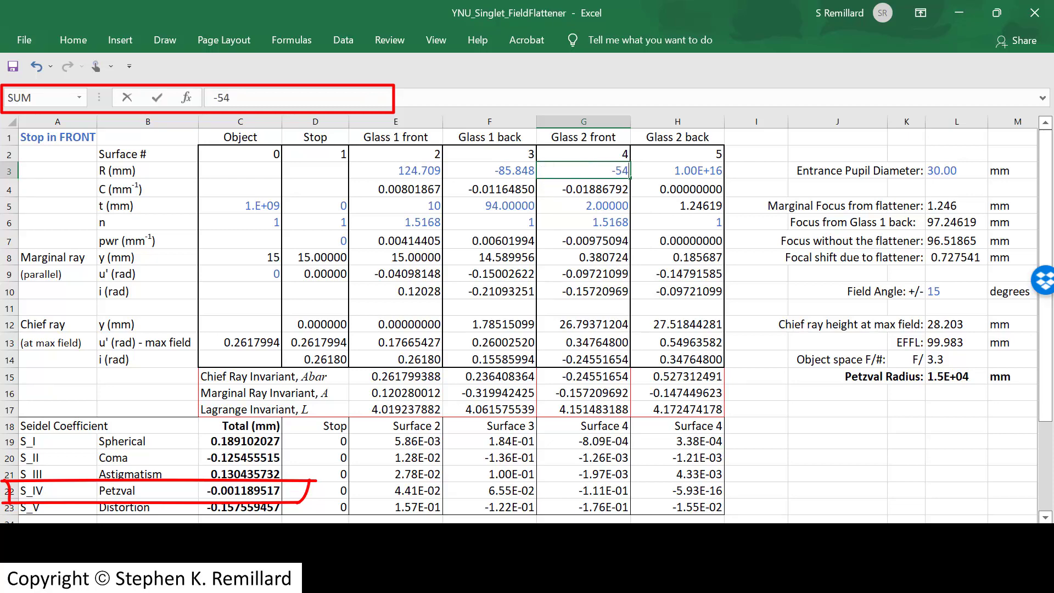
{"action": "key", "text": "Return"}
Step: Set the Glass 2 front radius in G3 to -53.57519 mm and inspect the Petzval Radius formula in L15
{"action": "left_click", "coordinate": [583, 170]}
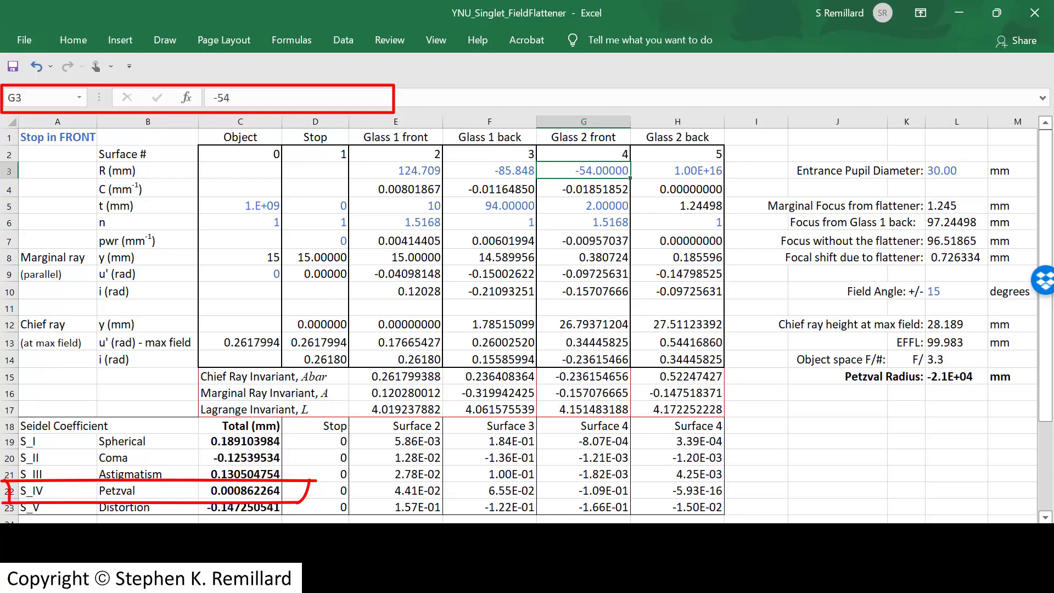
{"action": "type", "text": "-53.57519"}
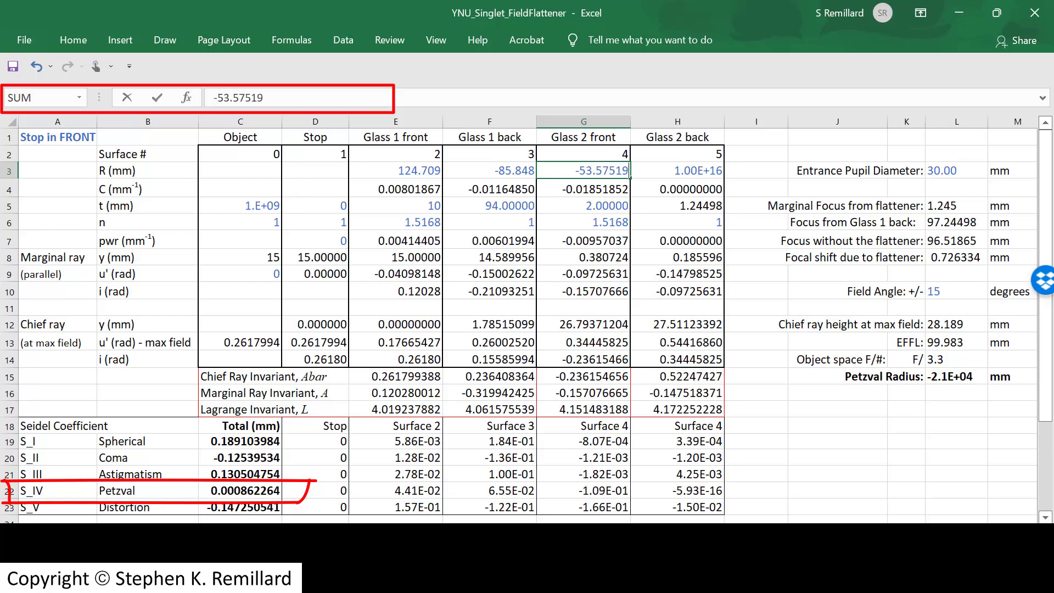
{"action": "key", "text": "Return"}
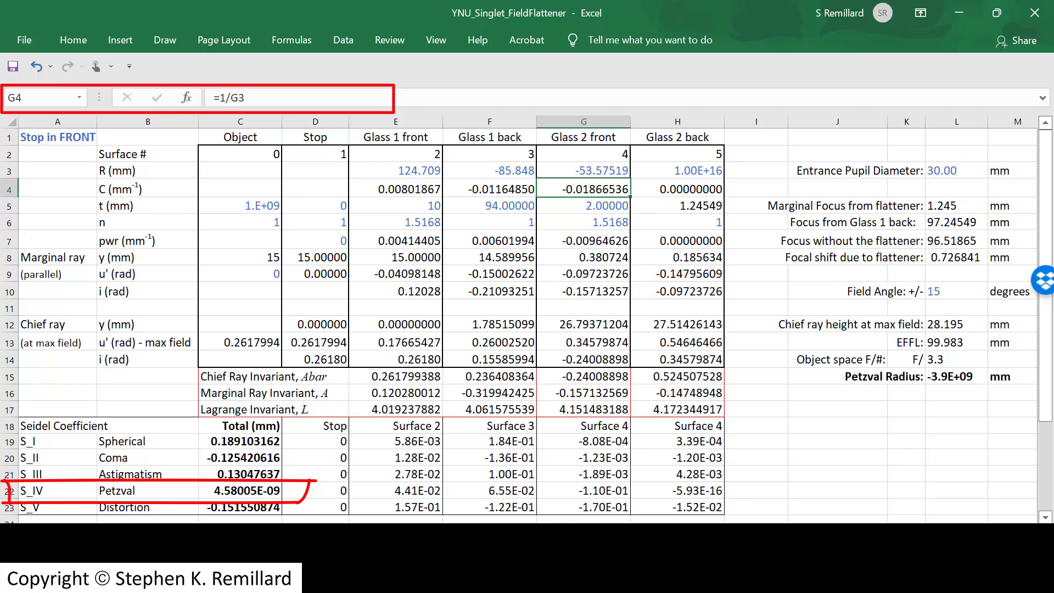
{"action": "left_click", "coordinate": [905, 506]}
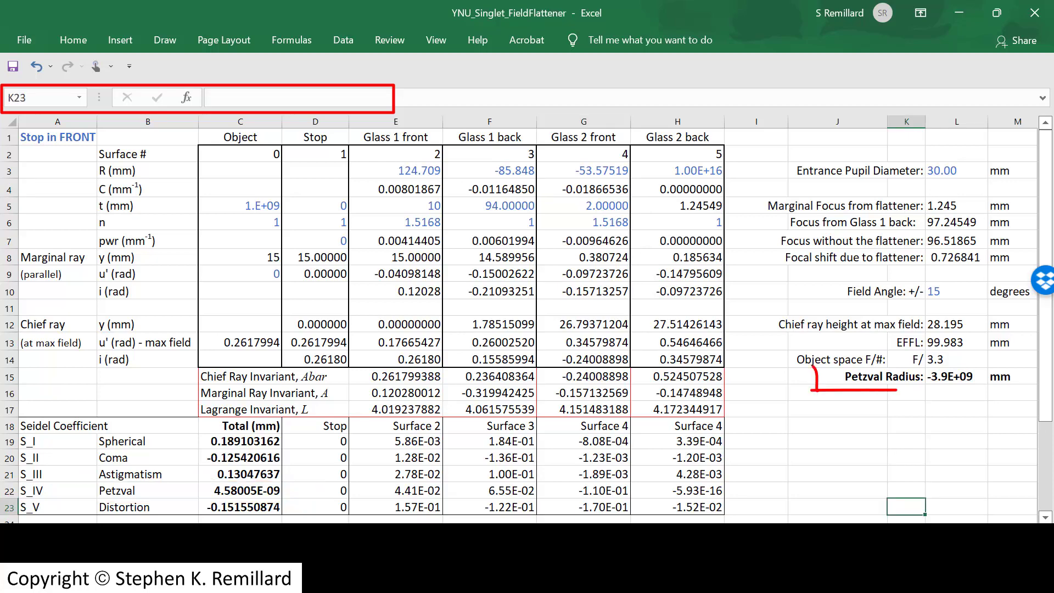
{"action": "left_click", "coordinate": [955, 376]}
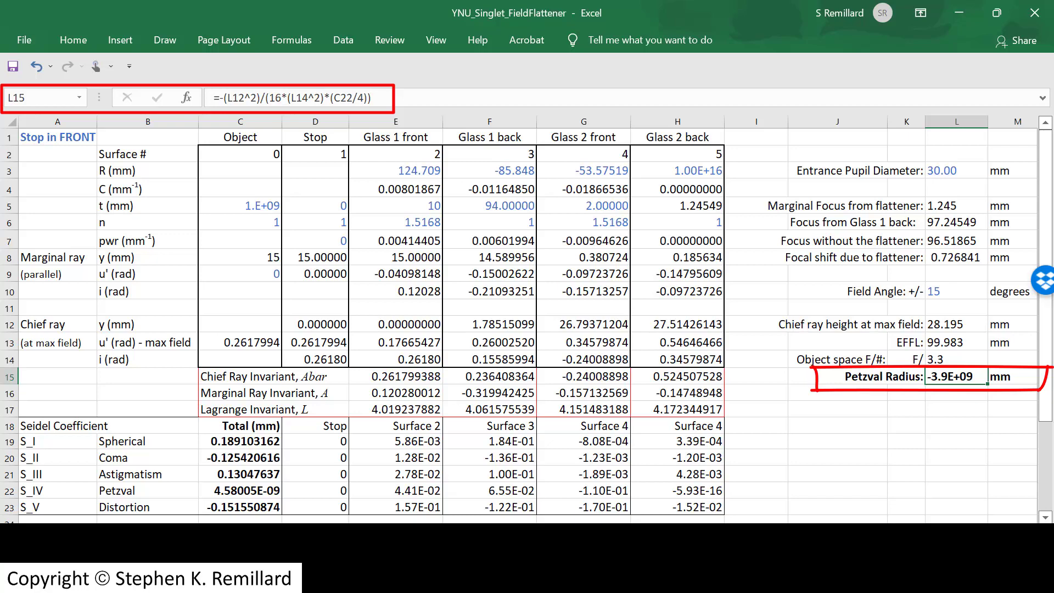
Step: Set the Glass 2 front radius in G3 to -53.57 mm and recheck the Petzval radius in L15
{"action": "left_click", "coordinate": [583, 170]}
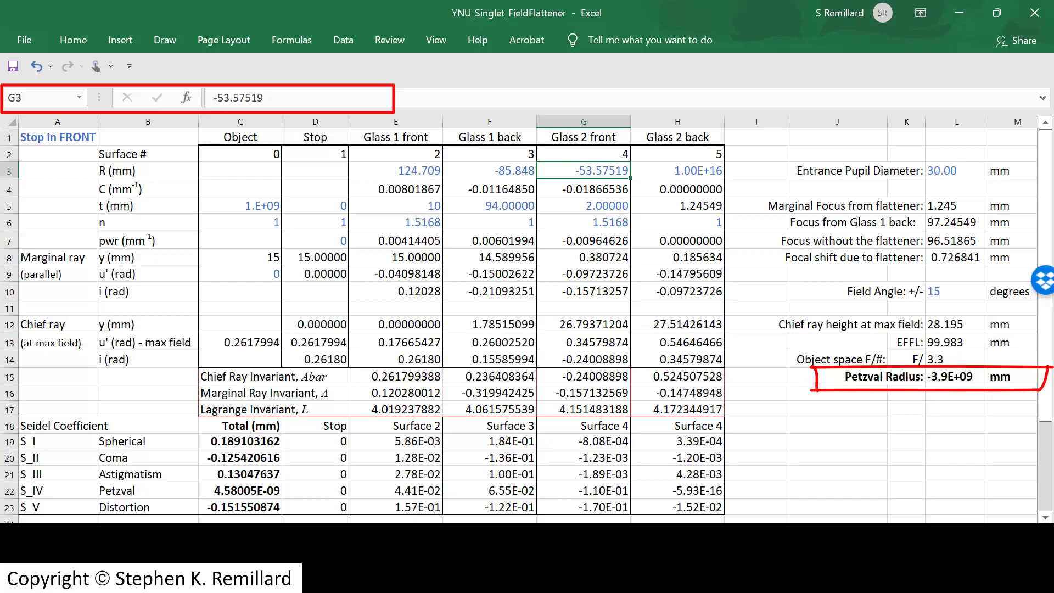
{"action": "type", "text": "-53.57"}
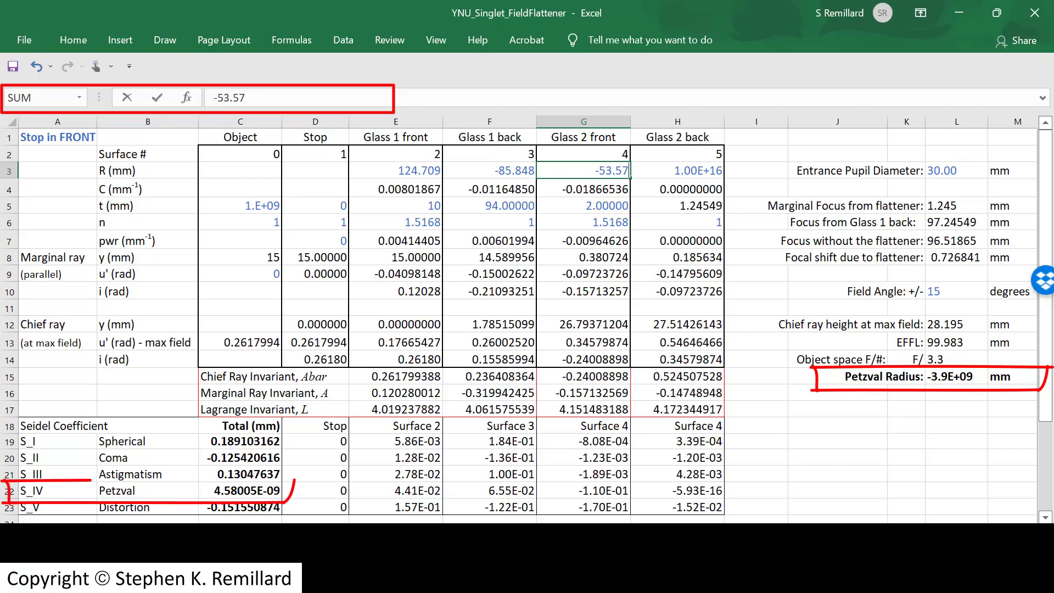
{"action": "key", "text": "Return"}
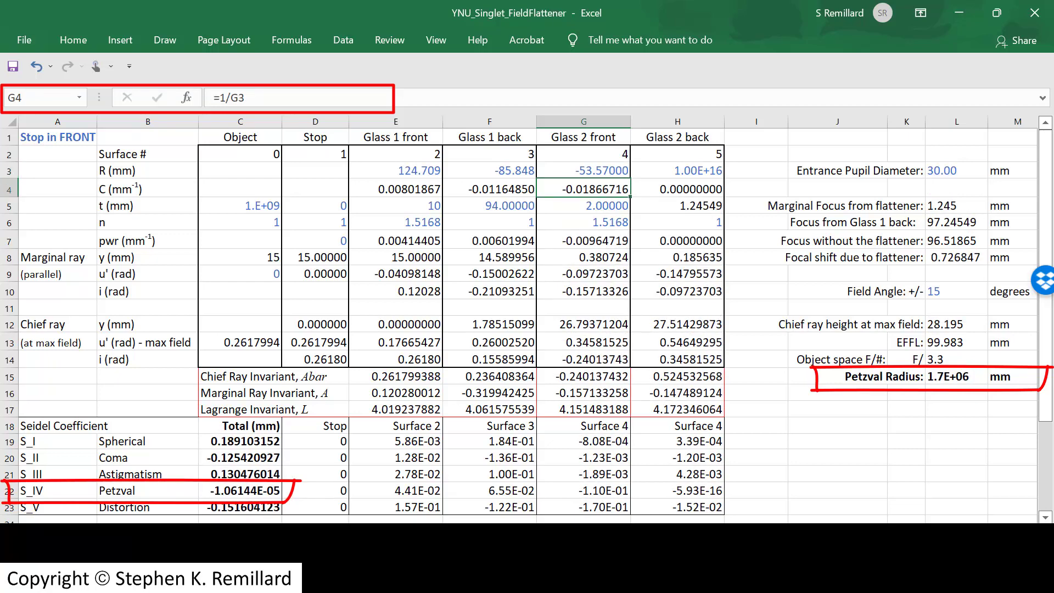
{"action": "left_click", "coordinate": [837, 392]}
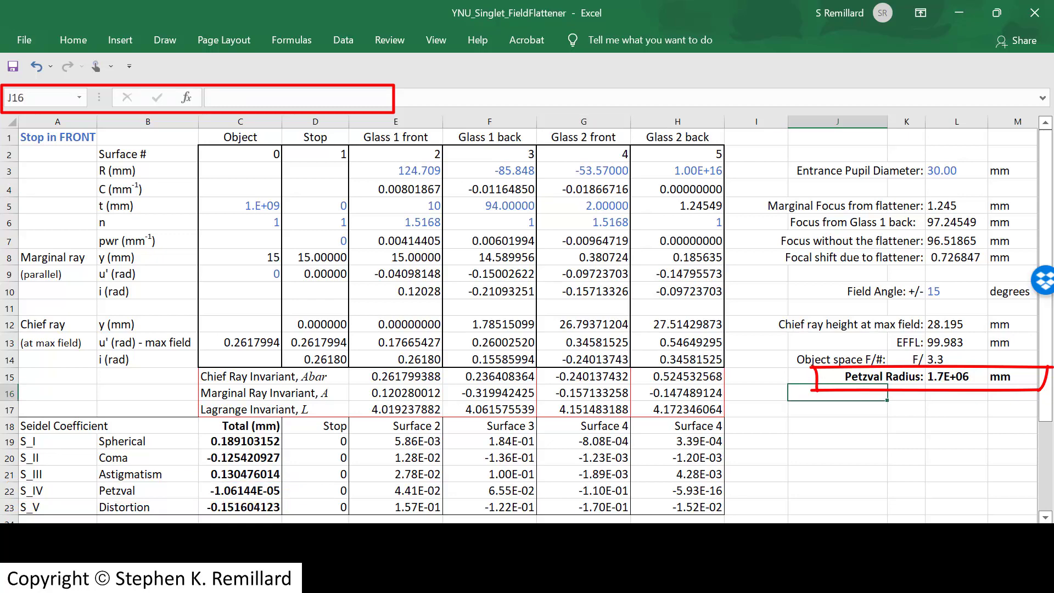
{"action": "left_click", "coordinate": [837, 426]}
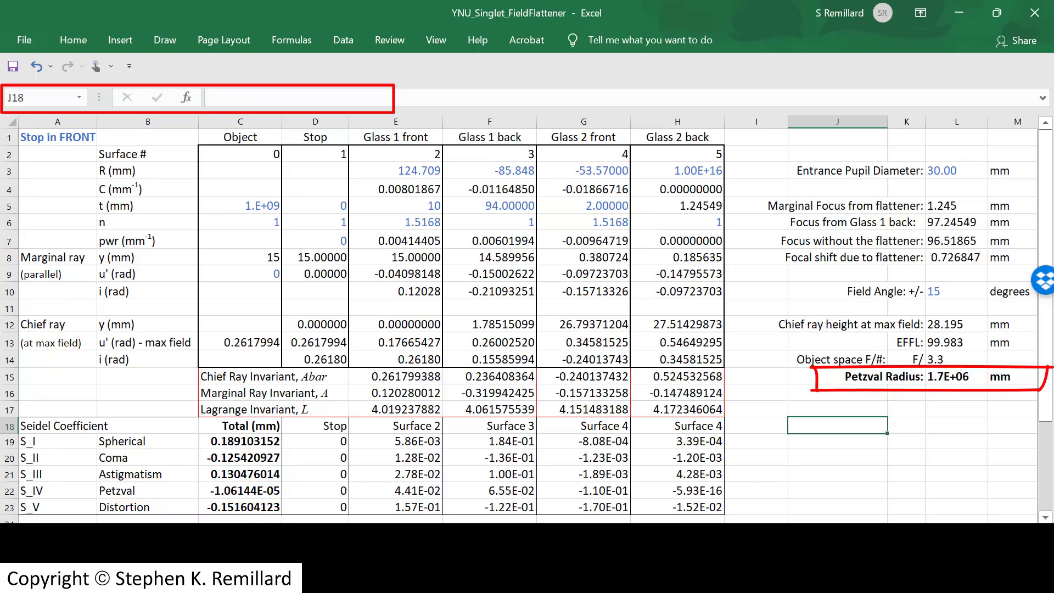
{"action": "left_click", "coordinate": [955, 377]}
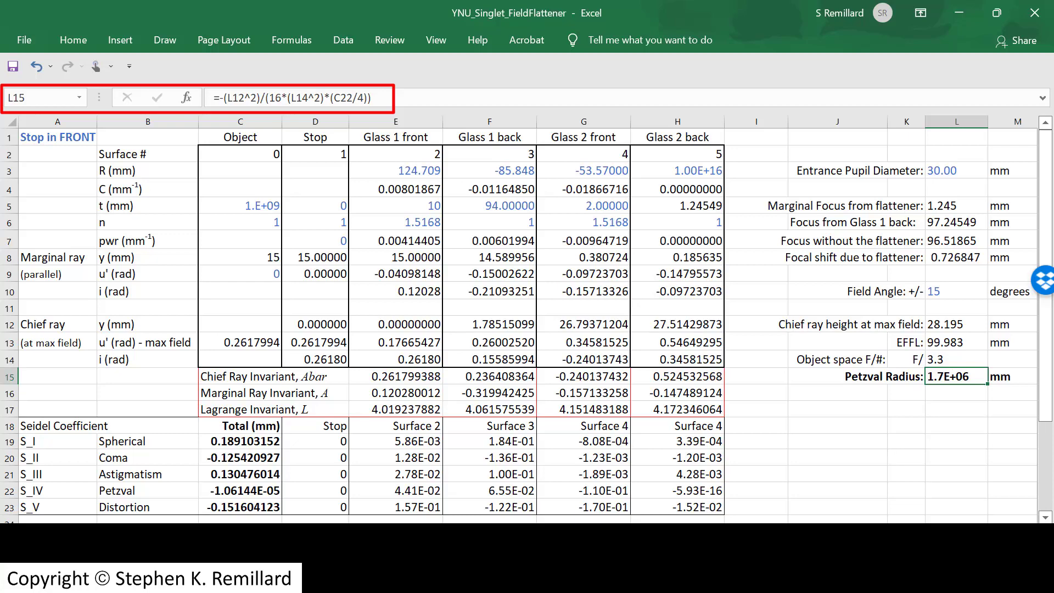
{"action": "left_click", "coordinate": [906, 392]}
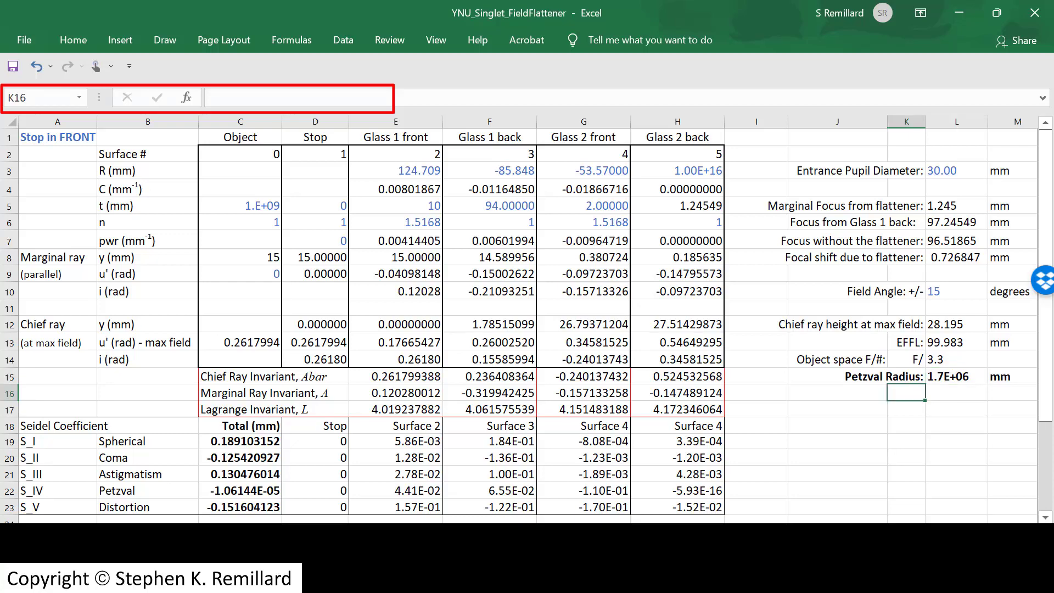
Step: Inspect the focus formulas in L5 to L7 and the formula for the focal shift due to the flattener in L8
{"action": "left_click", "coordinate": [956, 223]}
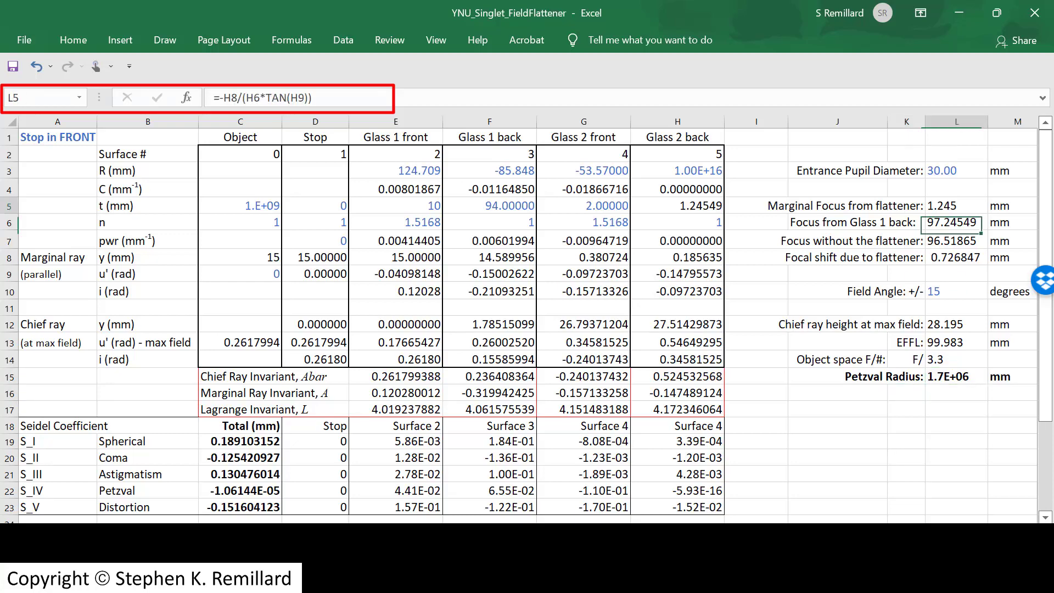
{"action": "left_click", "coordinate": [956, 206]}
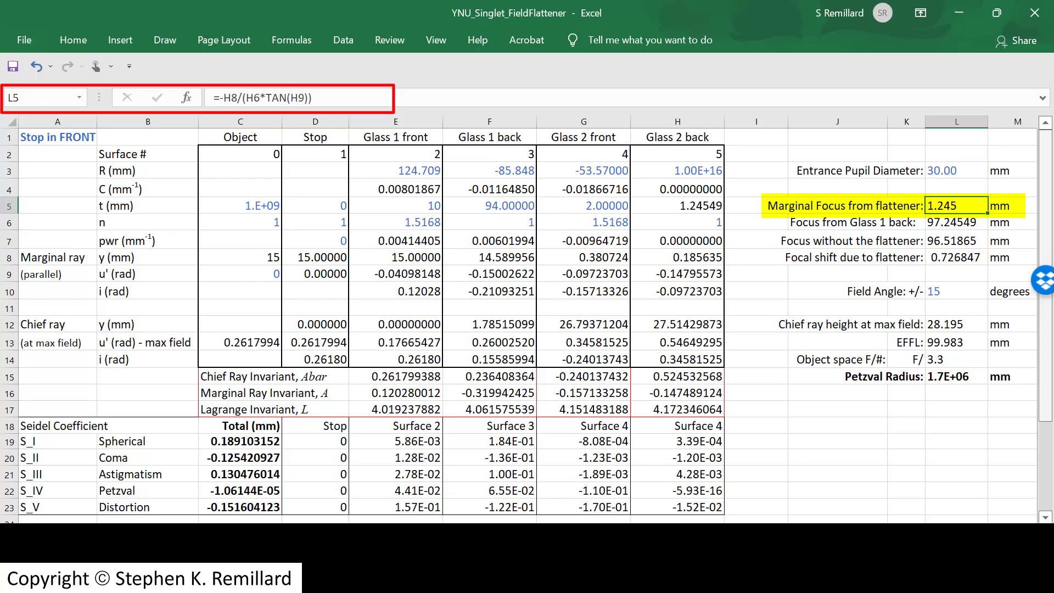
{"action": "left_click", "coordinate": [956, 222]}
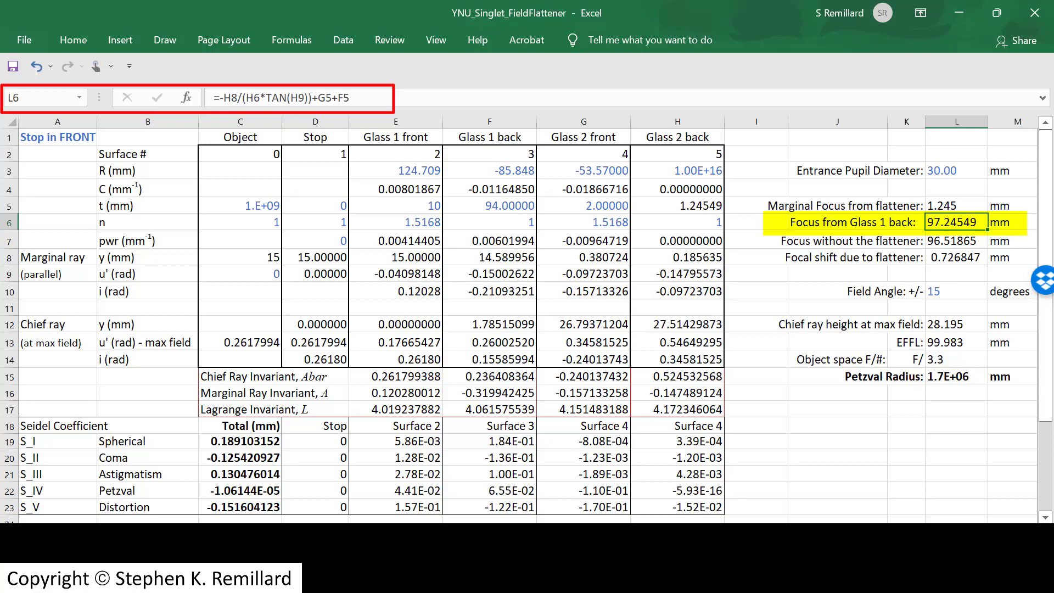
{"action": "left_click", "coordinate": [956, 241]}
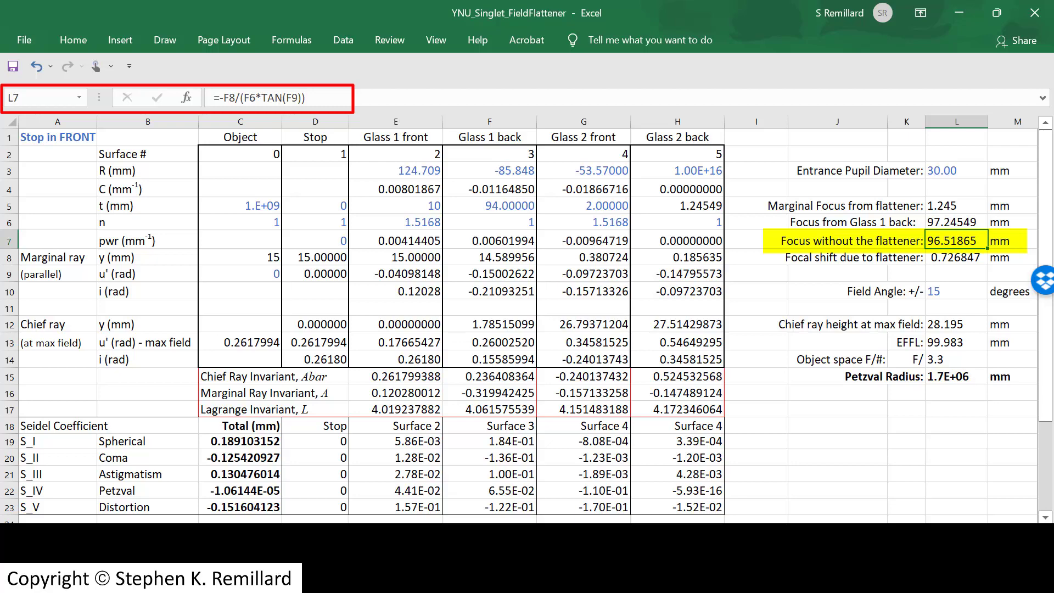
{"action": "left_click", "coordinate": [956, 257]}
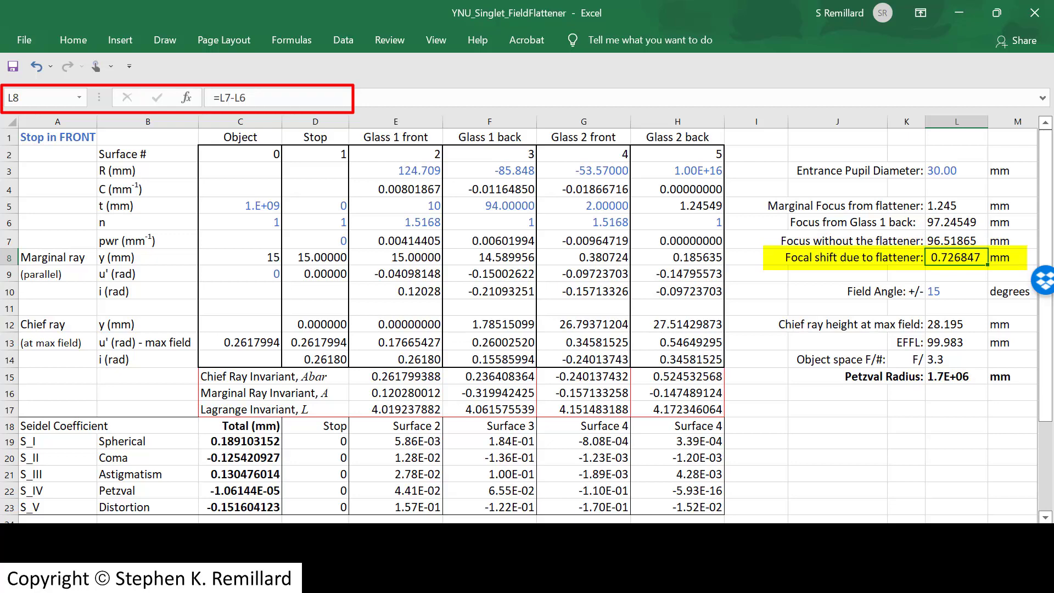
Step: Try a field angle of 30 degrees in L10
{"action": "key", "text": "Down"}
{"action": "key", "text": "Down"}
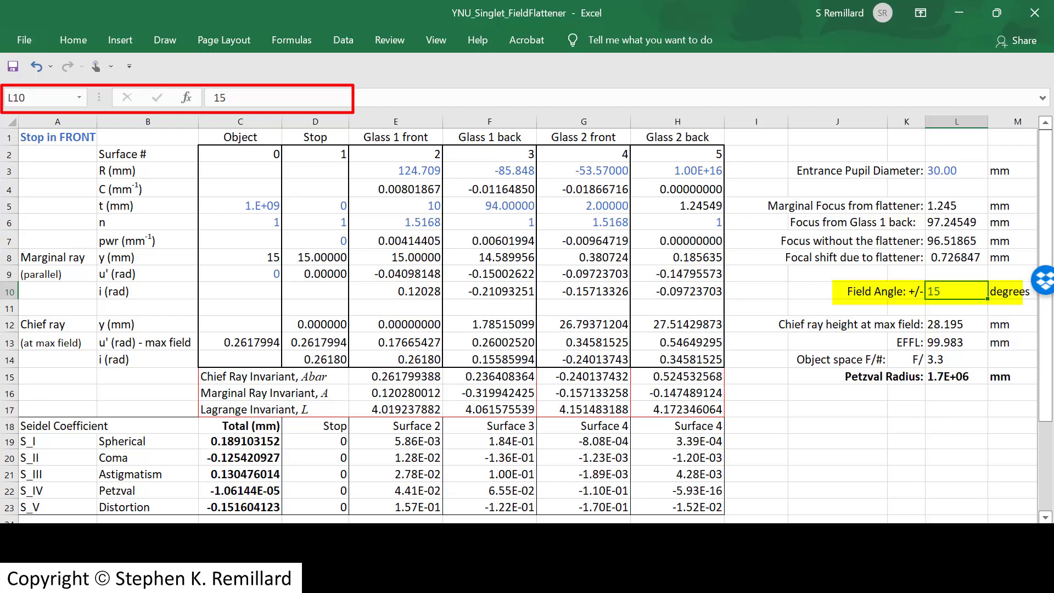
{"action": "type", "text": "30"}
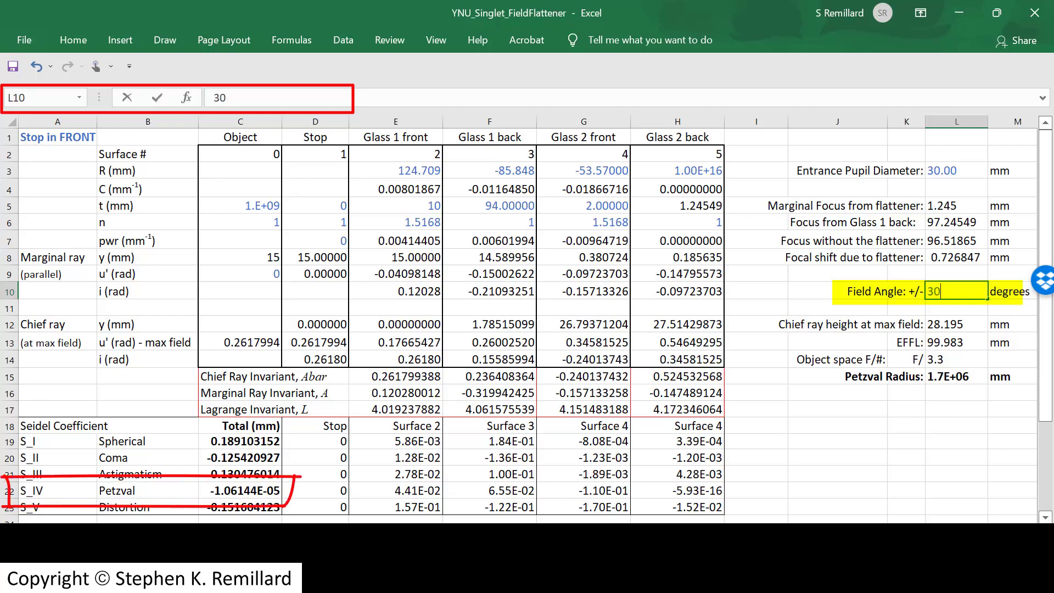
{"action": "key", "text": "Return"}
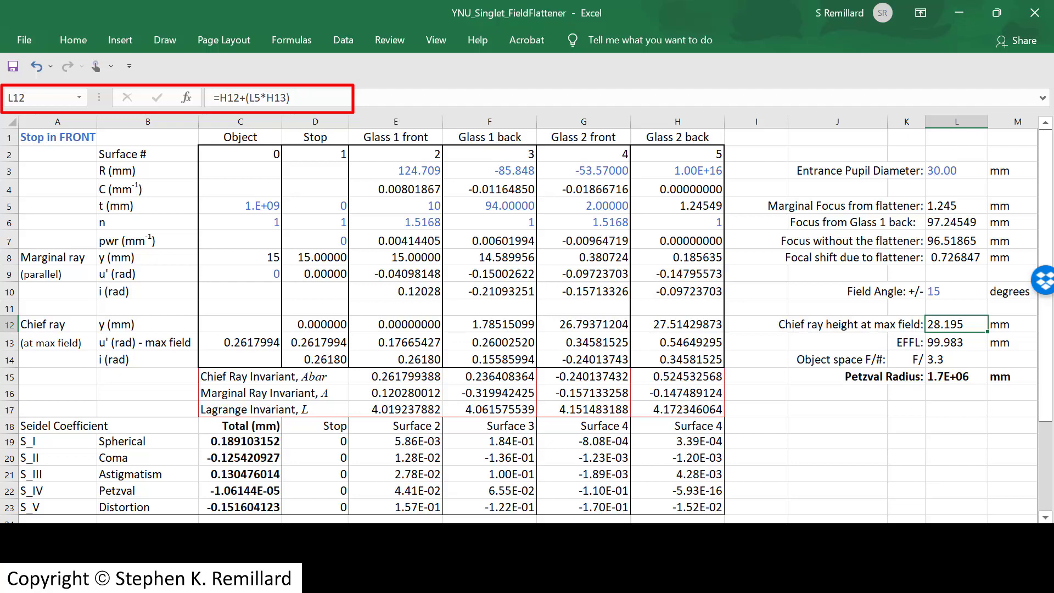
Step: Inspect the formulas for the EFFL in L13 and the object space F/# in L14
{"action": "left_click", "coordinate": [955, 341]}
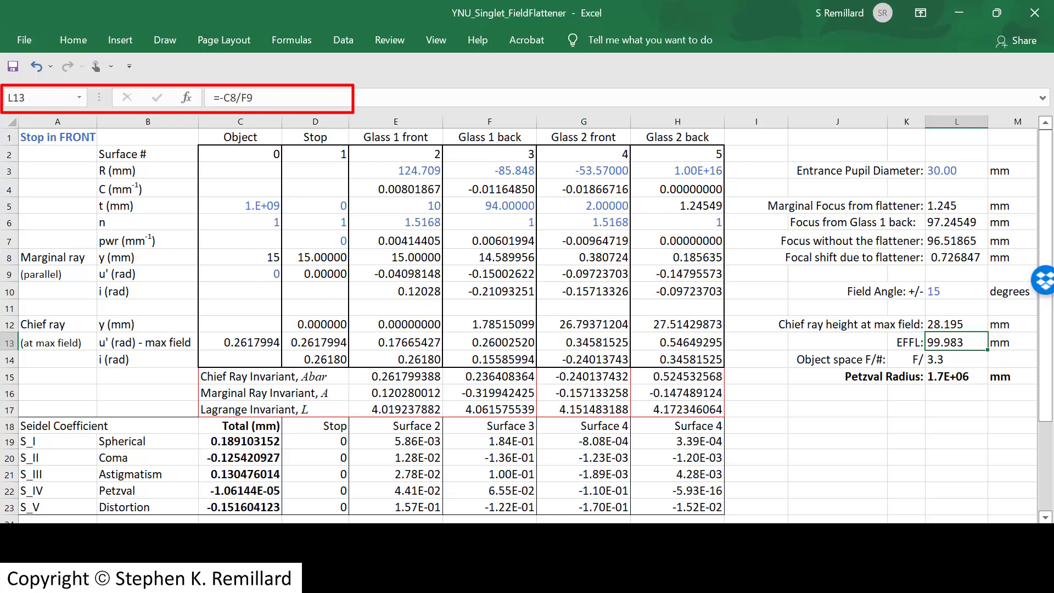
{"action": "left_click", "coordinate": [955, 359]}
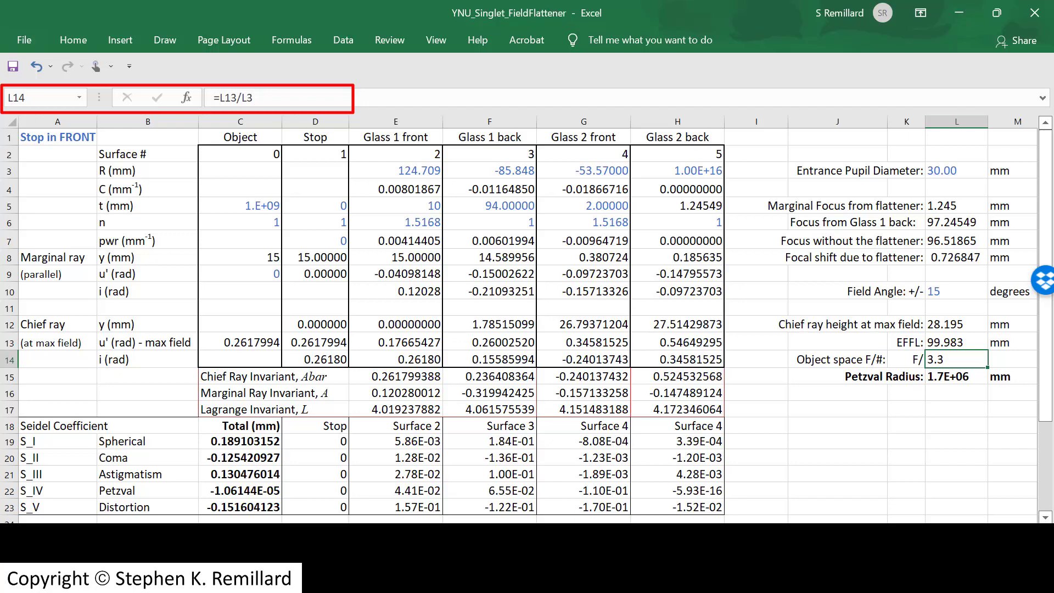
{"action": "left_click", "coordinate": [956, 425]}
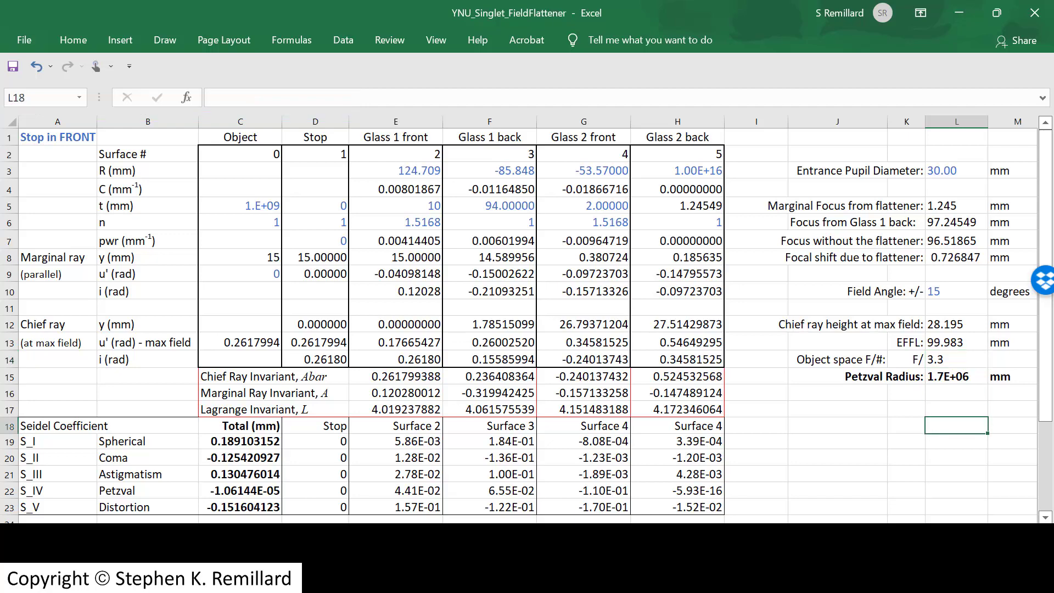